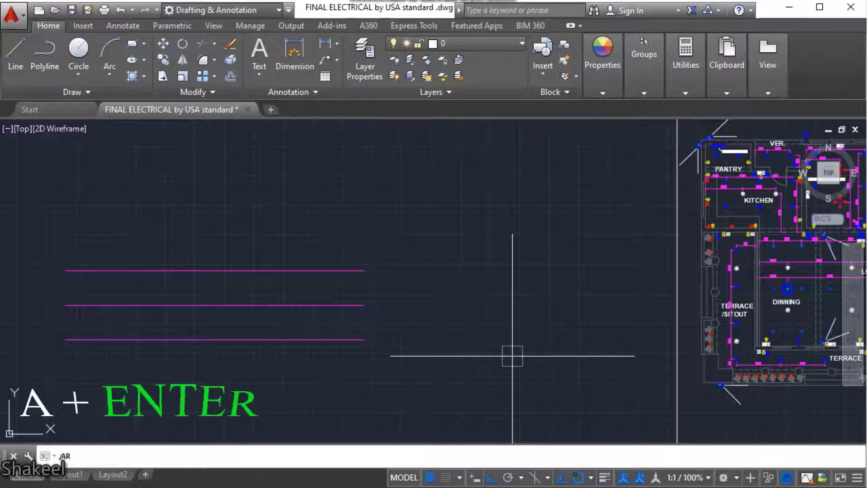
# Draw a three-point arc in the empty area between the three magenta lines and the floor plan
pyautogui.write('a')
pyautogui.press('Return')
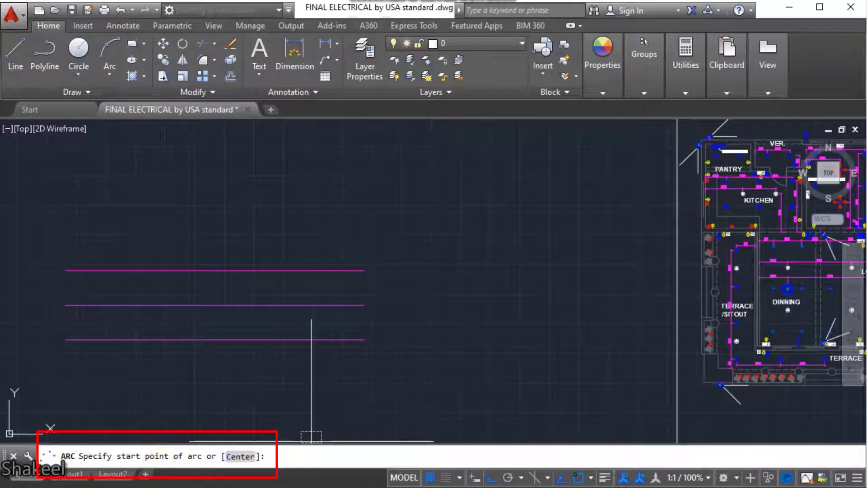
pyautogui.scroll(4, 429, 304)
pyautogui.click(415, 311)
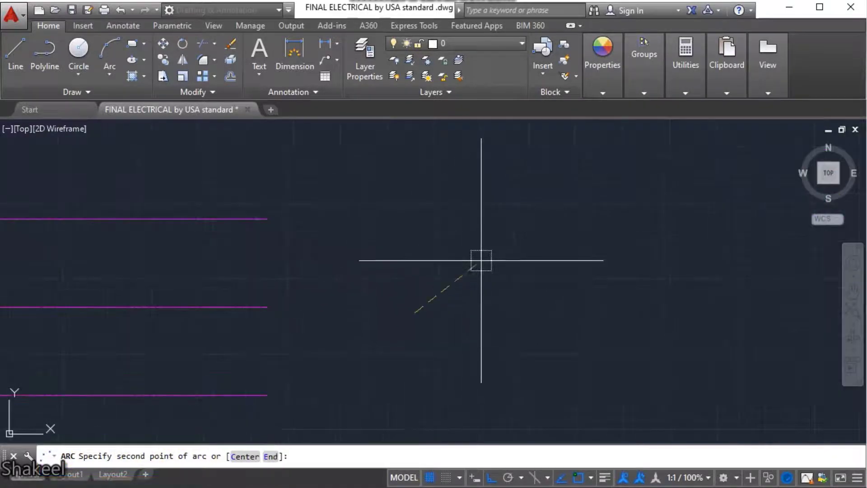
pyautogui.click(651, 212)
pyautogui.scroll(-6, 755, 251)
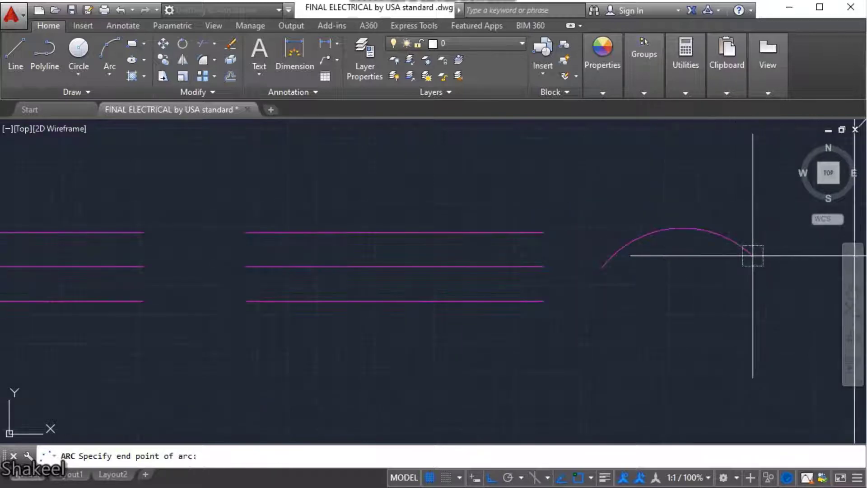
pyautogui.moveTo(754, 252); pyautogui.dragTo(396, 307, button='middle')
pyautogui.scroll(2, 396, 308)
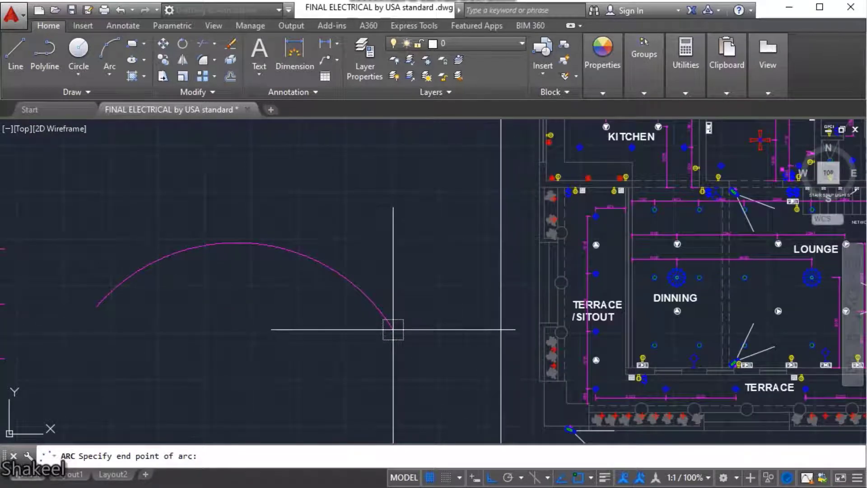
pyautogui.click(392, 329)
pyautogui.moveTo(271, 323); pyautogui.dragTo(328, 311, button='middle')
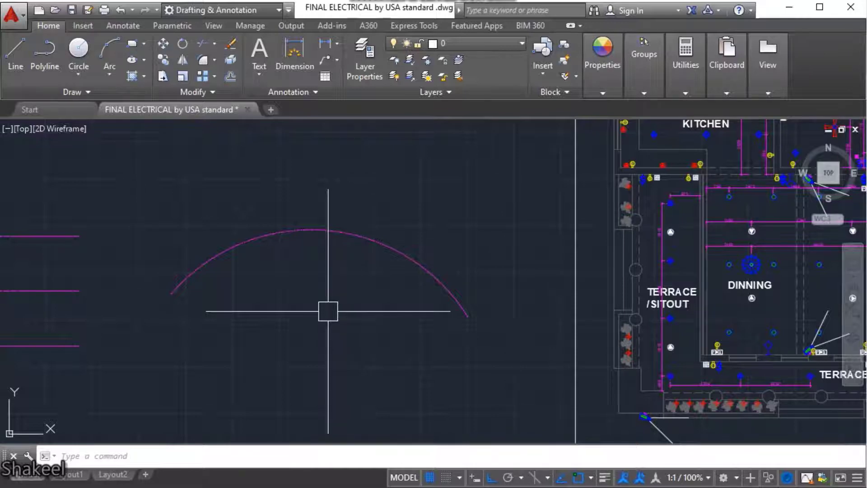
# Draw a second three-point arc just below the first one, curving roughly parallel to it
pyautogui.click(111, 76)
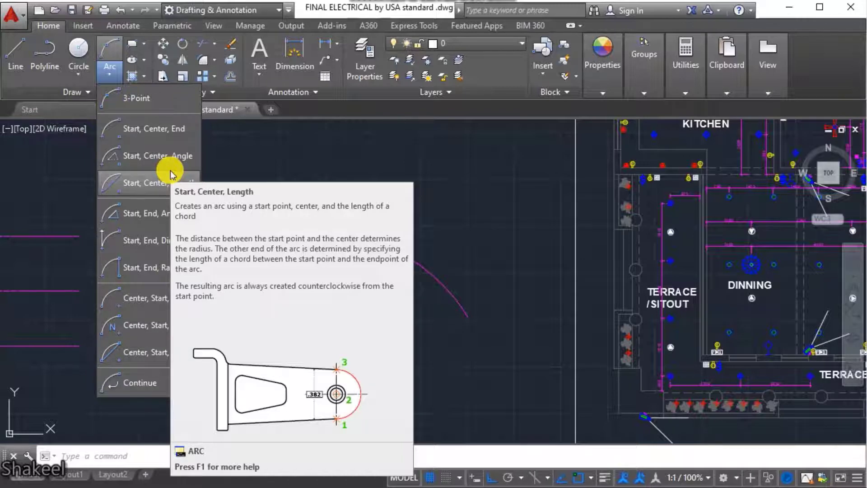
pyautogui.click(127, 100)
pyautogui.click(178, 329)
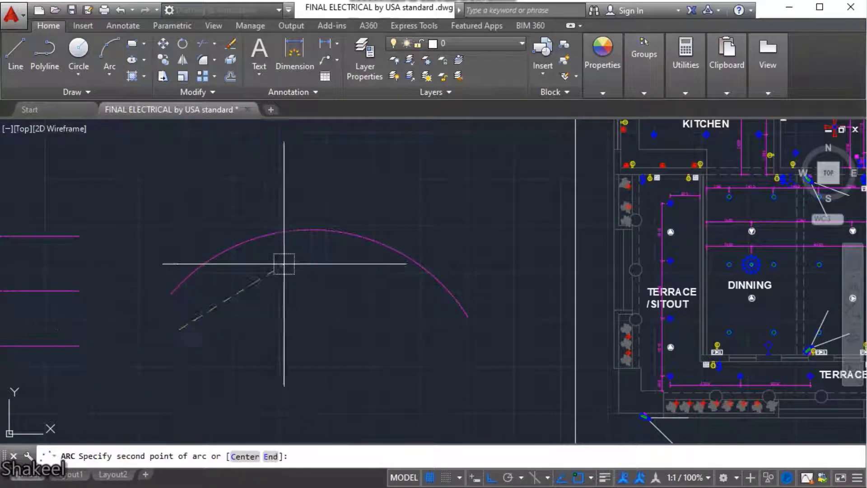
pyautogui.click(287, 263)
pyautogui.click(438, 354)
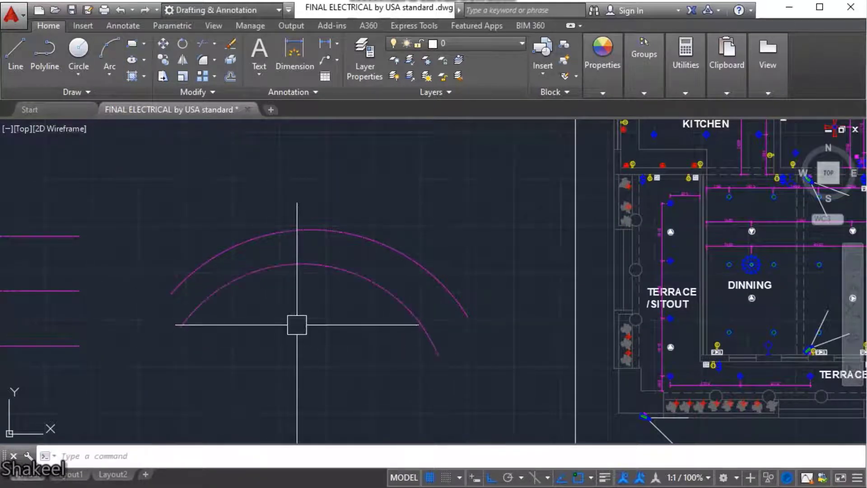
# Draw a horizontal line rightward from the lower arc's left end and a vertical line from the arc's top down to it
pyautogui.write('l')
pyautogui.press('Return')
pyautogui.click(179, 329)
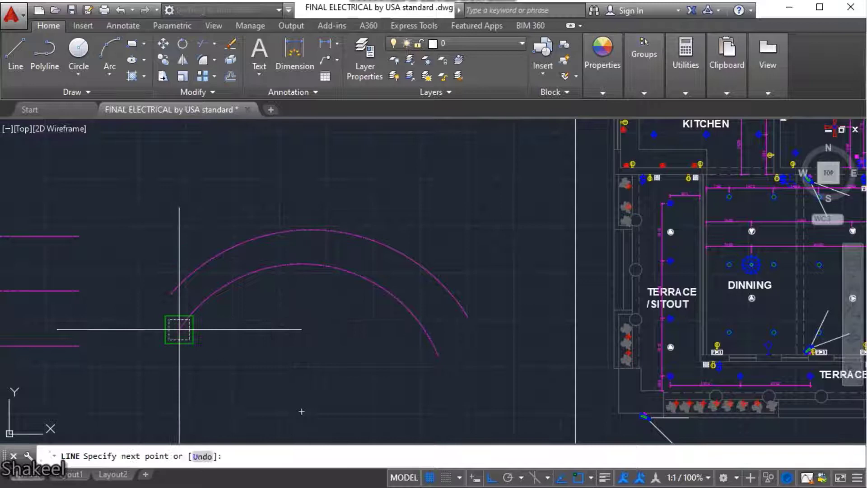
pyautogui.click(484, 360)
pyautogui.press('Return')
pyautogui.press('Return')
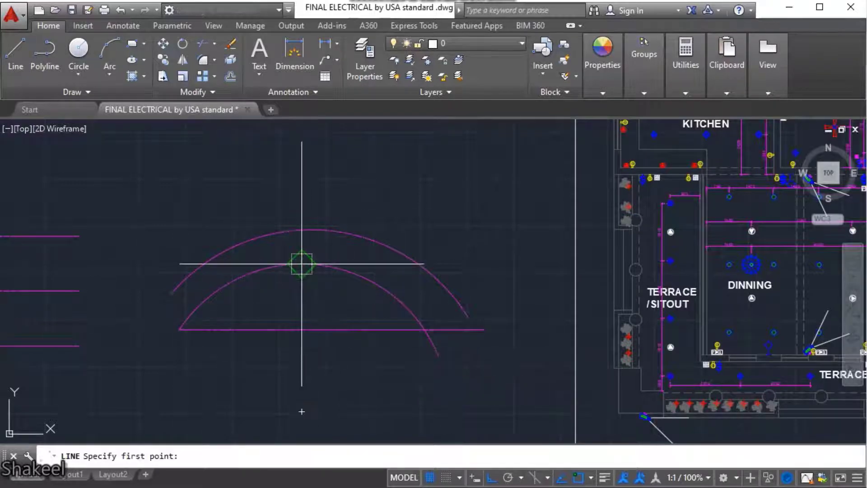
pyautogui.click(300, 264)
pyautogui.click(302, 329)
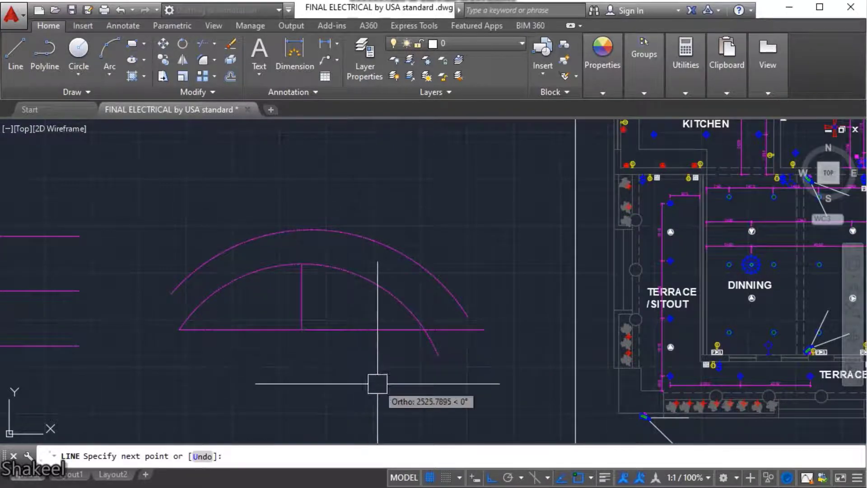
pyautogui.press('Return')
# Stretch the lower arc's right endpoint onto the right end of the horizontal line
pyautogui.click(438, 356)
pyautogui.click(437, 356)
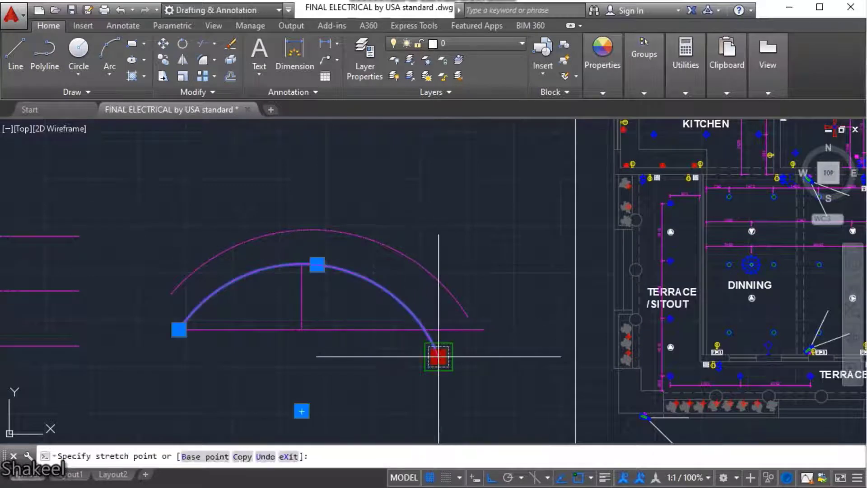
pyautogui.click(484, 329)
pyautogui.press('Escape')
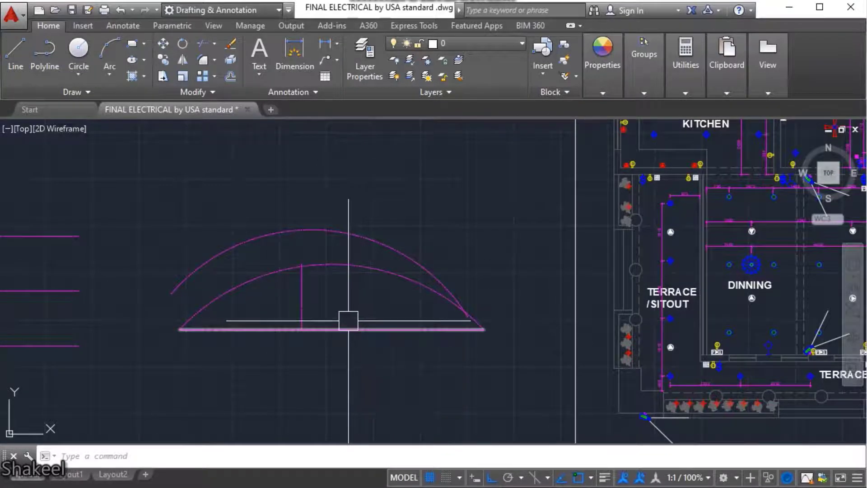
# Draw a Start, Center, End semicircle from the top line's right end to the bottom line, centred on the middle line's right end
pyautogui.moveTo(343, 299); pyautogui.dragTo(527, 352, button='middle')
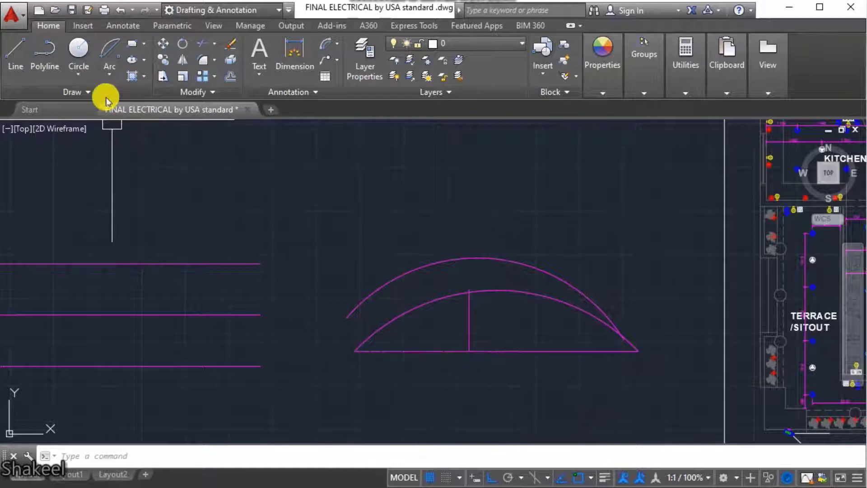
pyautogui.click(111, 83)
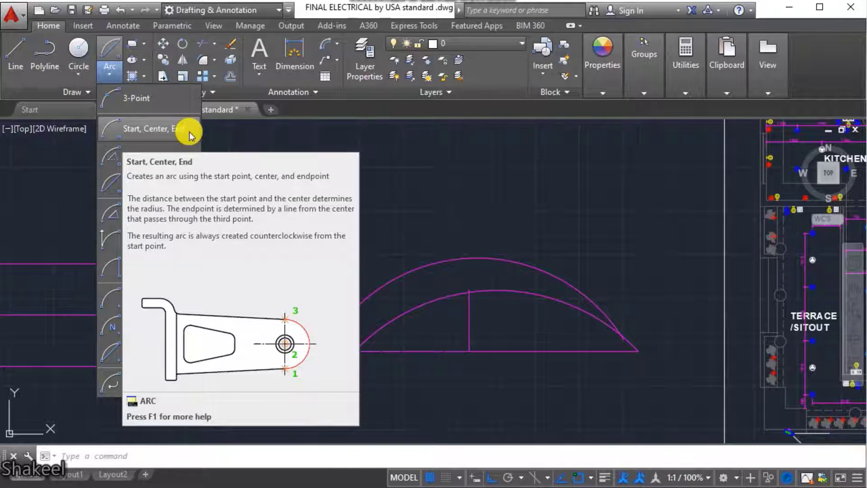
pyautogui.click(174, 127)
pyautogui.moveTo(282, 323); pyautogui.dragTo(356, 288, button='middle')
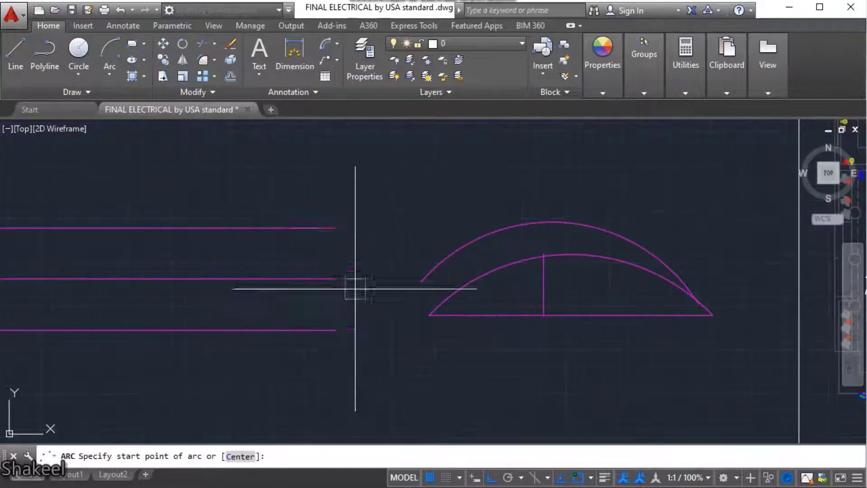
pyautogui.click(334, 228)
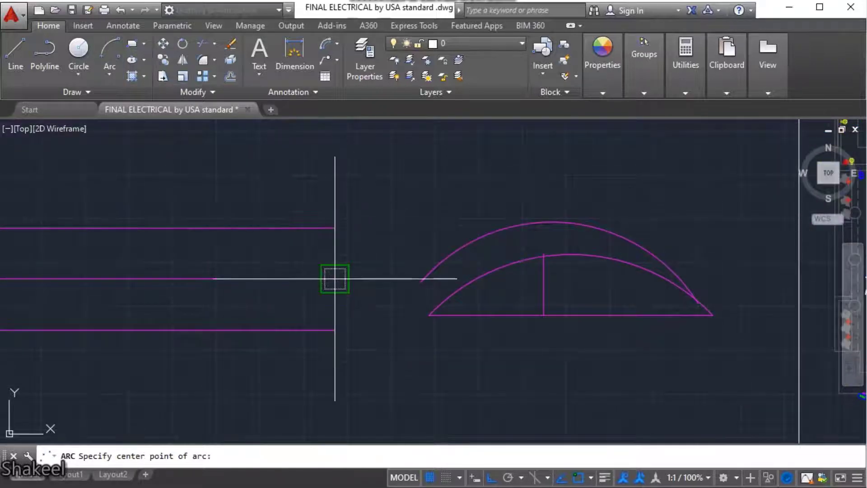
pyautogui.click(335, 279)
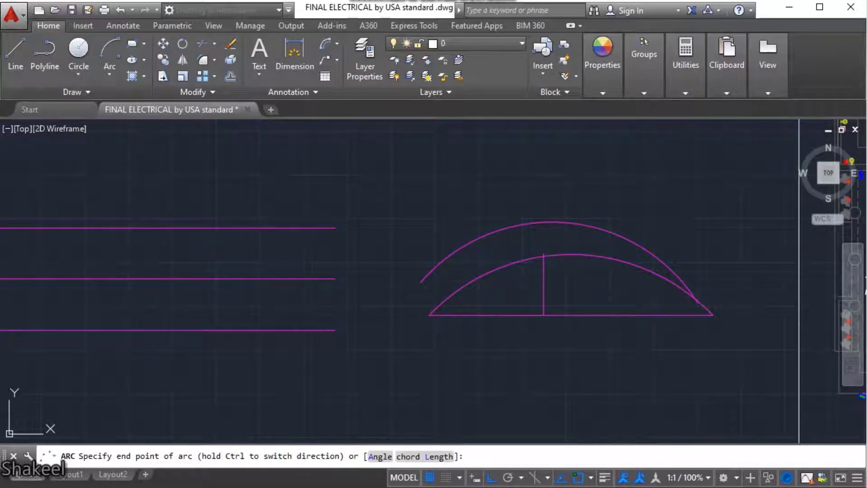
pyautogui.click(290, 325)
pyautogui.scroll(2, 294, 287)
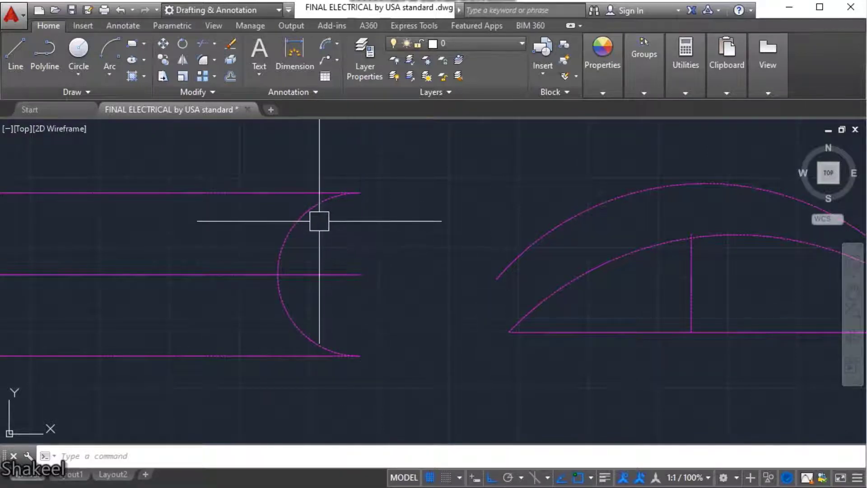
# Draw a 90° Start, Center, Angle arc from the top line's left end, centred on the middle line's left end
pyautogui.scroll(-3, 316, 239)
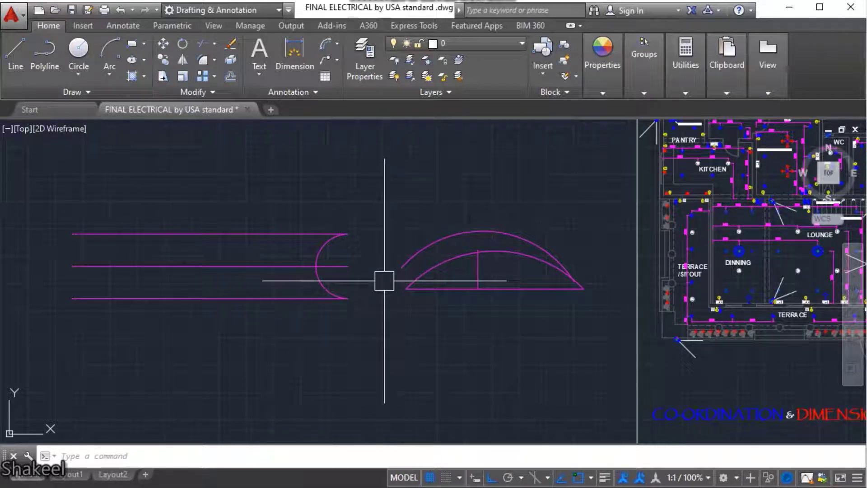
pyautogui.click(109, 72)
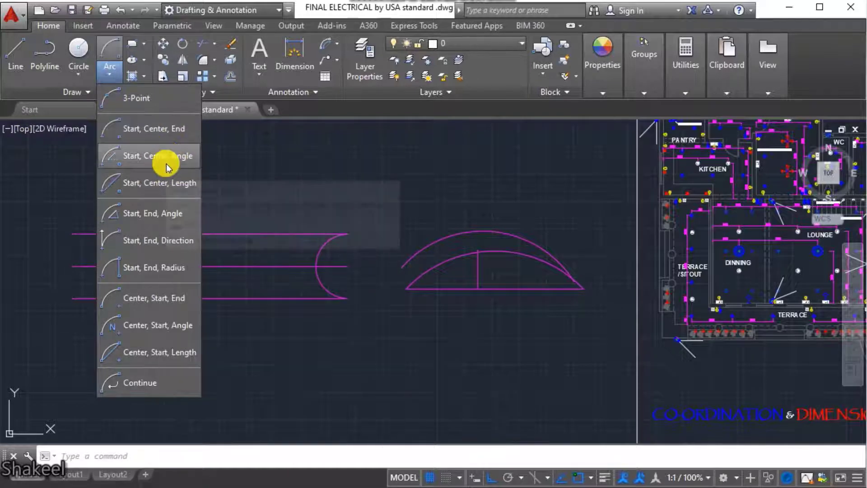
pyautogui.click(145, 156)
pyautogui.moveTo(95, 275); pyautogui.dragTo(343, 246, button='middle')
pyautogui.scroll(2, 307, 220)
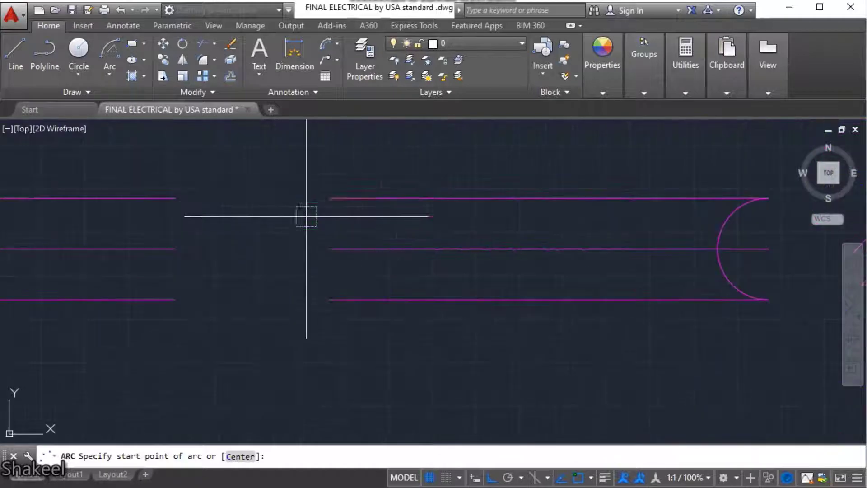
pyautogui.click(329, 198)
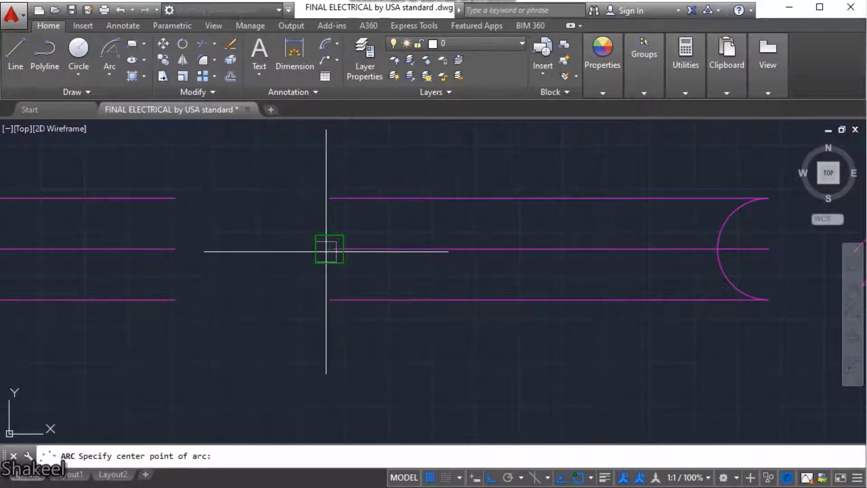
pyautogui.click(324, 248)
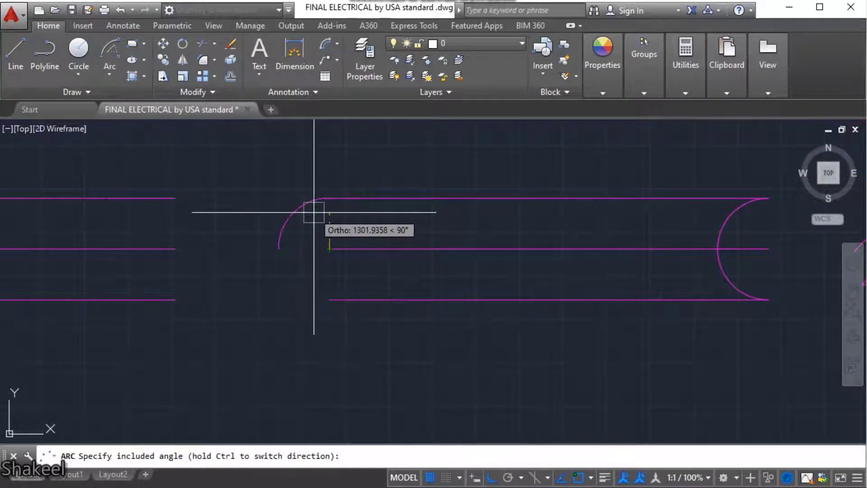
pyautogui.press('Return')
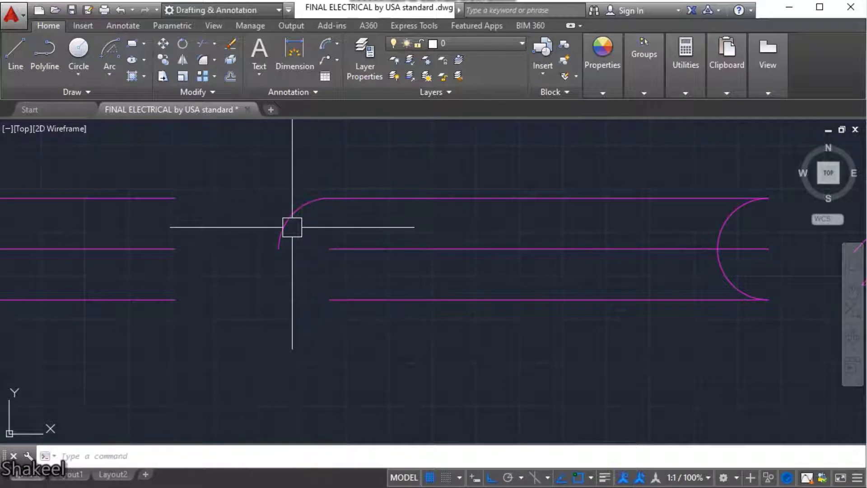
# Draw a vertical and a horizontal line from the quarter arc's centre to its two endpoints
pyautogui.scroll(3, 291, 226)
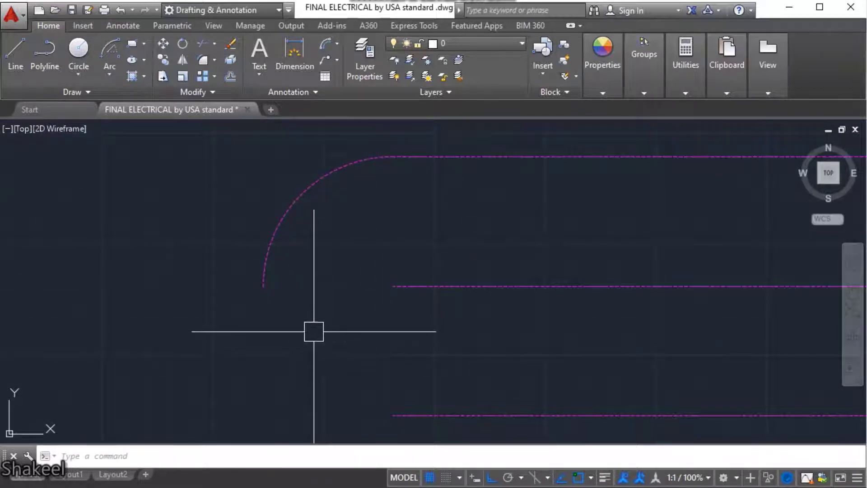
pyautogui.write('l')
pyautogui.press('Return')
pyautogui.click(392, 285)
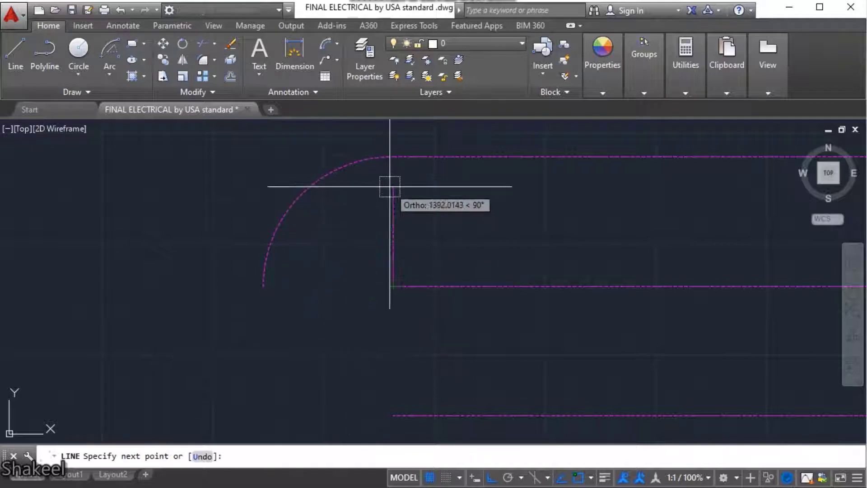
pyautogui.click(392, 157)
pyautogui.press('Return')
pyautogui.press('Return')
pyautogui.click(393, 286)
pyautogui.click(263, 286)
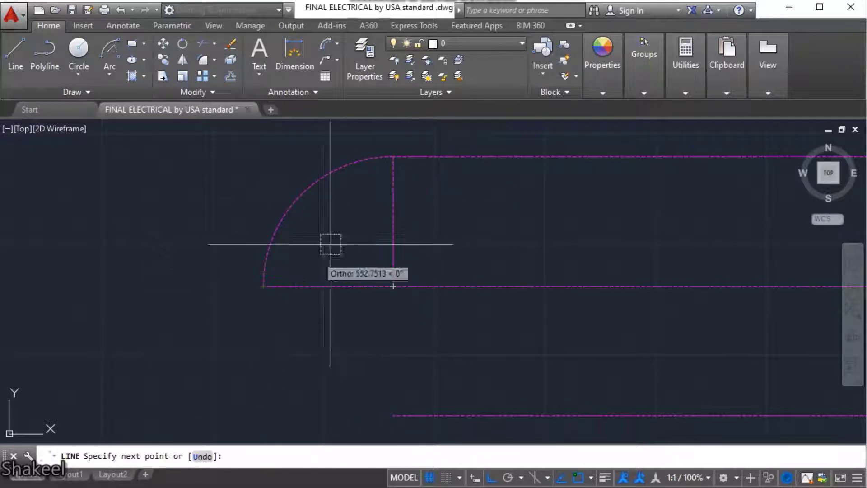
pyautogui.press('Return')
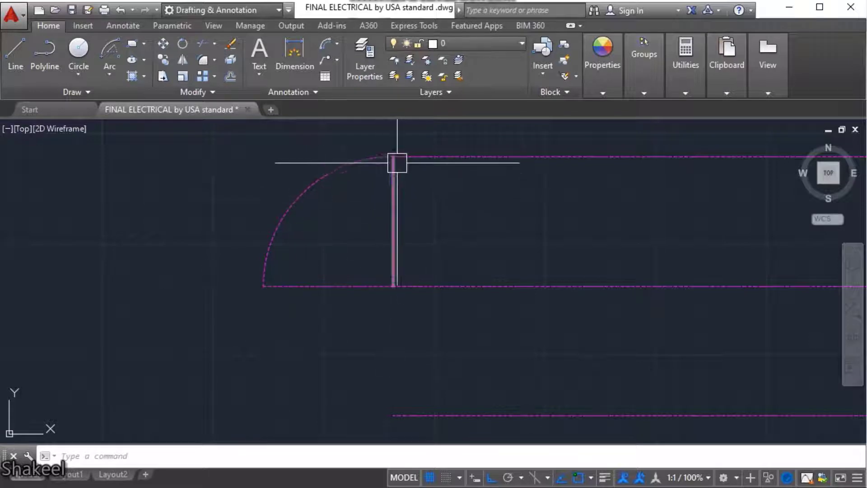
pyautogui.click(376, 159)
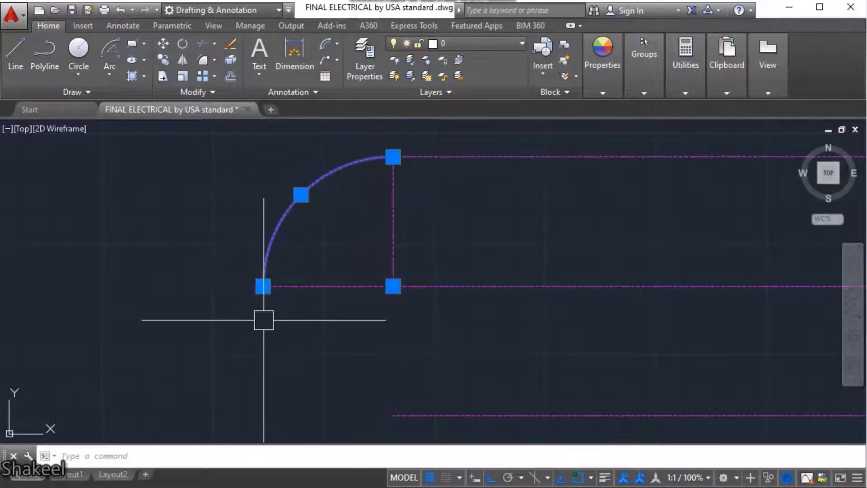
pyautogui.click(325, 45)
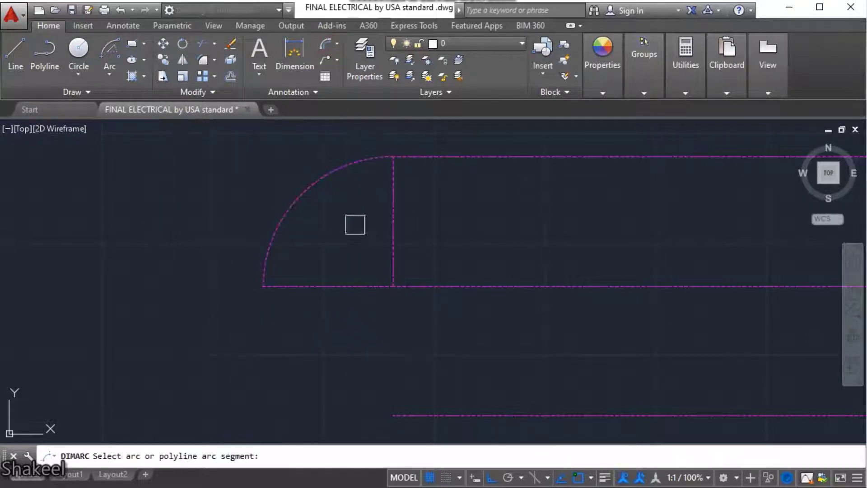
pyautogui.press('Escape')
# Add an angular dimension between the vertical and horizontal radius lines, placed inside the quarter arc
pyautogui.click(335, 42)
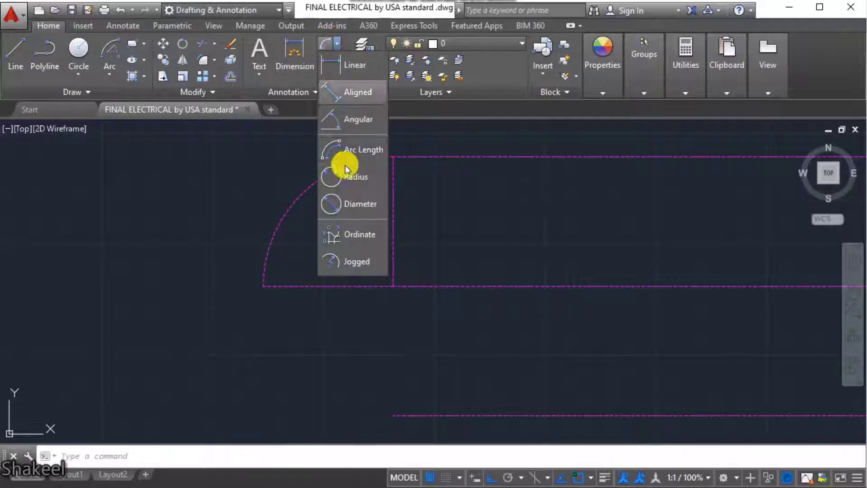
pyautogui.press('Escape')
pyautogui.click(393, 230)
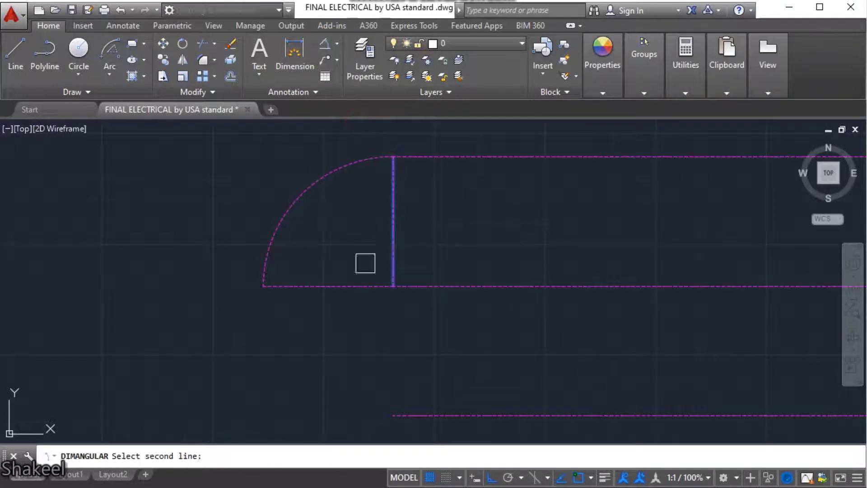
pyautogui.click(342, 286)
pyautogui.click(321, 241)
pyautogui.scroll(6, 327, 229)
pyautogui.scroll(-5, 319, 228)
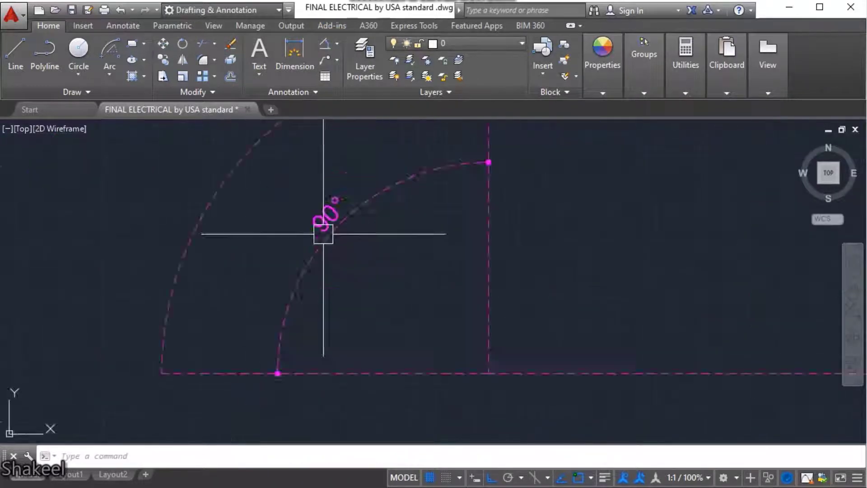
# Draw a Start, Center, Length arc from the bottom line's left end, centred on the middle line's left end, with chord length 2000
pyautogui.click(115, 71)
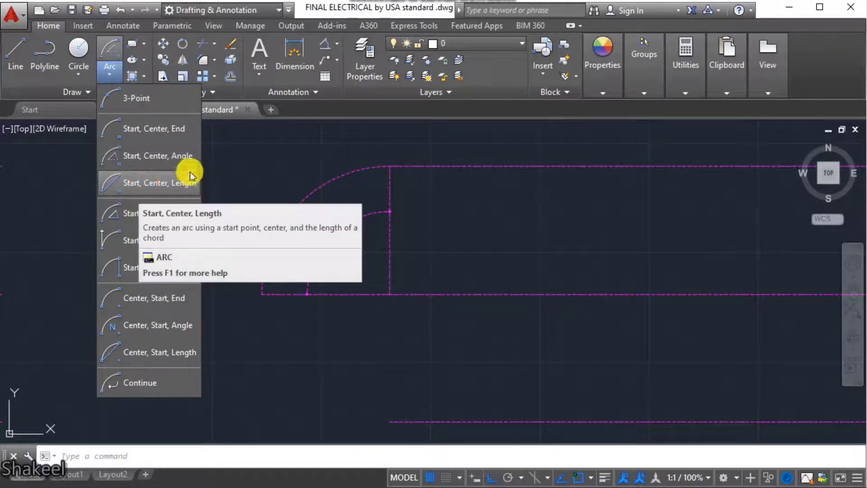
pyautogui.click(164, 181)
pyautogui.scroll(-4, 361, 196)
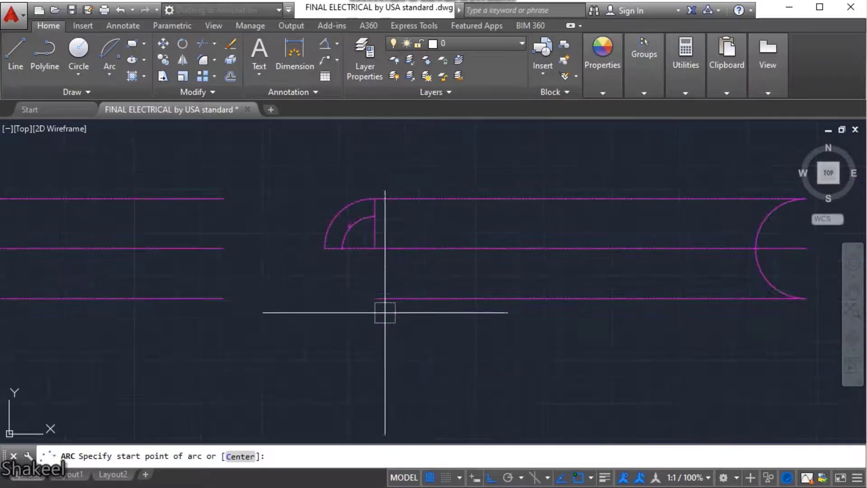
pyautogui.click(373, 294)
pyautogui.scroll(2, 379, 266)
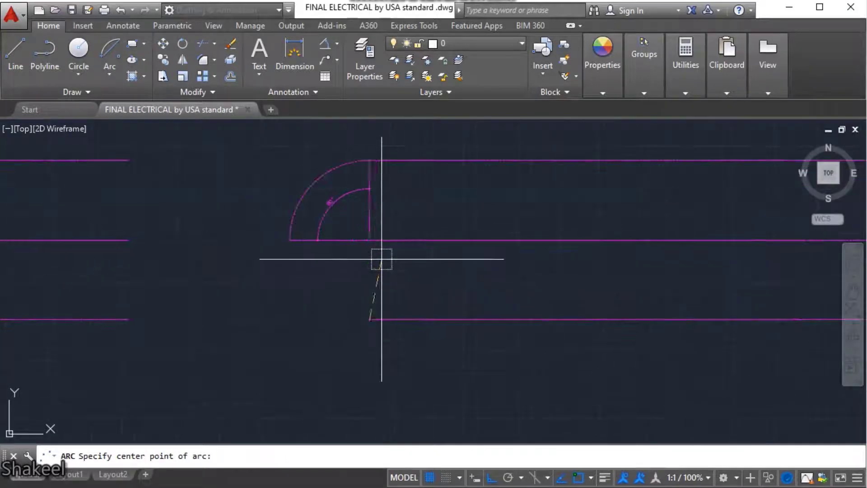
pyautogui.click(368, 240)
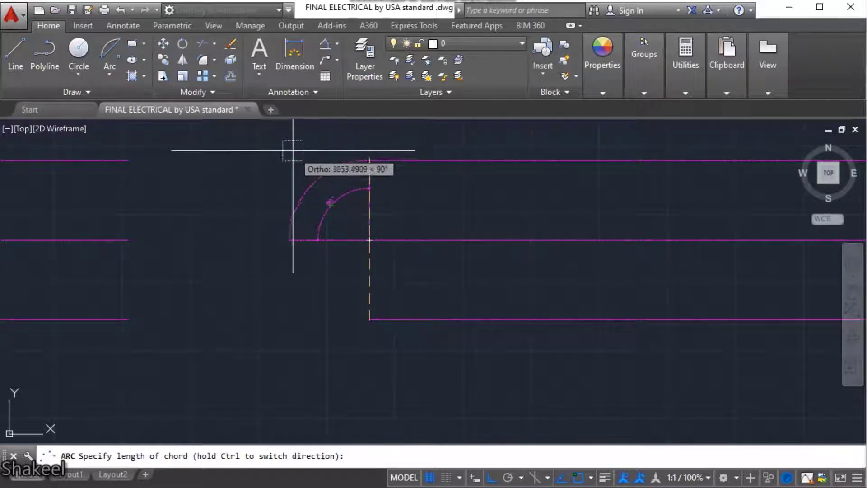
pyautogui.scroll(2, 422, 280)
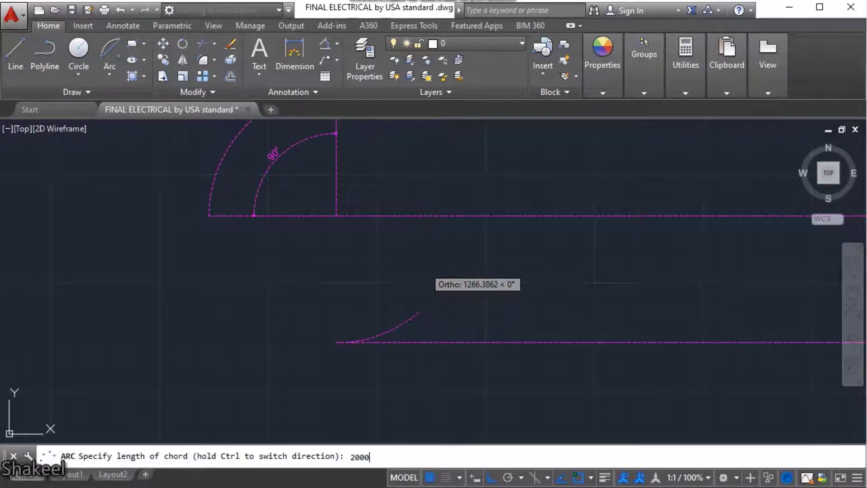
pyautogui.press('Return')
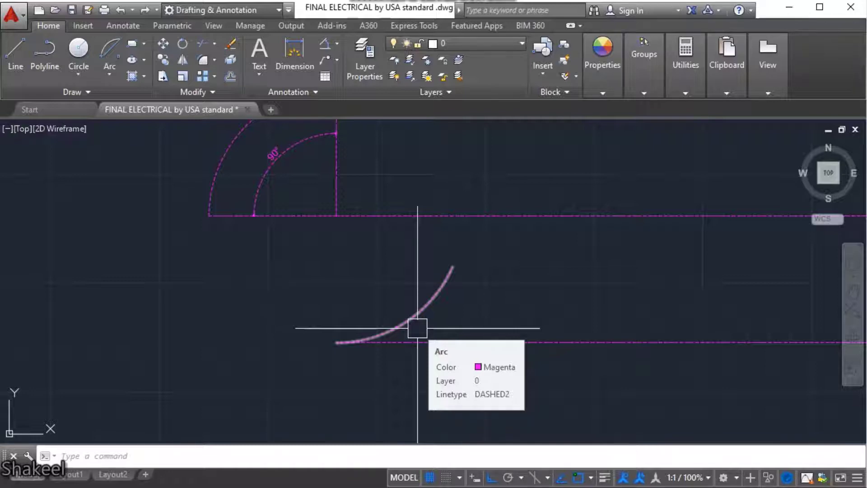
# Draw a 45° Start, End, Angle arc between the right ends of the top and bottom lines in the left-hand line set
pyautogui.click(110, 75)
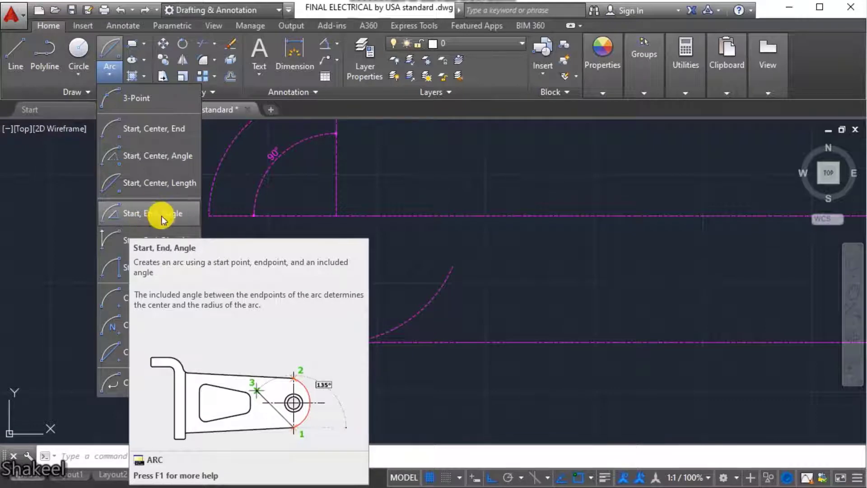
pyautogui.click(167, 220)
pyautogui.scroll(-5, 306, 287)
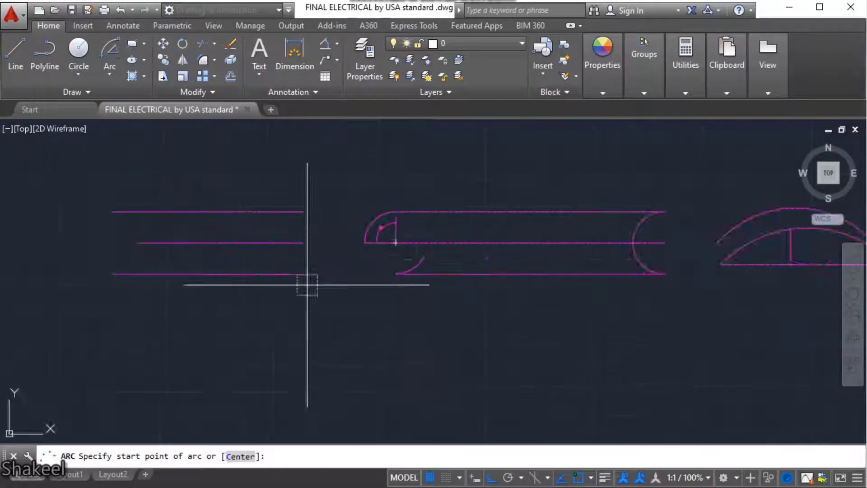
pyautogui.scroll(4, 408, 238)
pyautogui.click(412, 192)
pyautogui.click(412, 290)
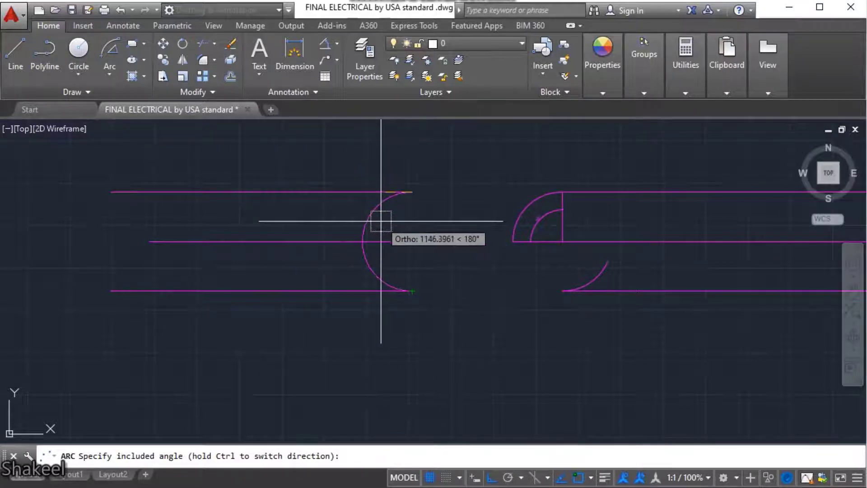
pyautogui.scroll(2, 379, 222)
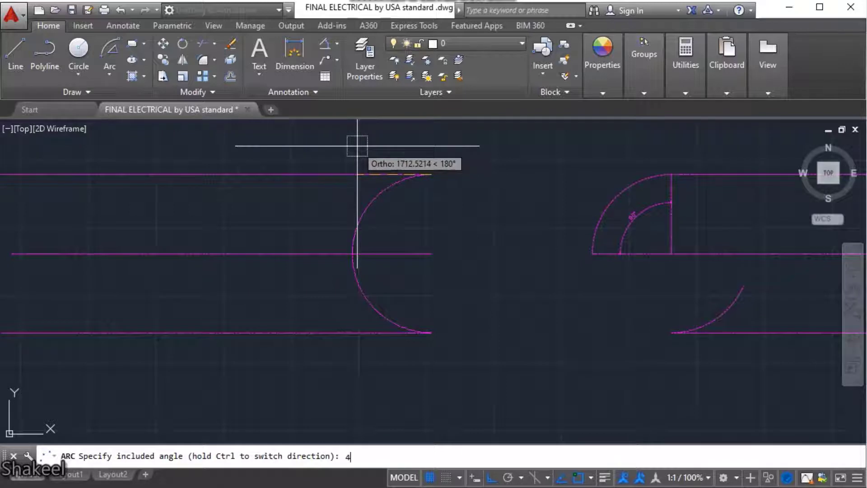
pyautogui.press('Return')
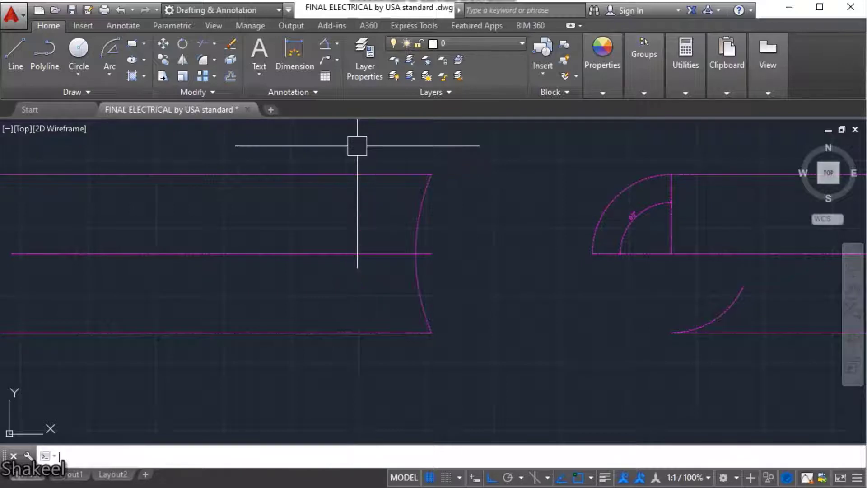
pyautogui.scroll(2, 429, 191)
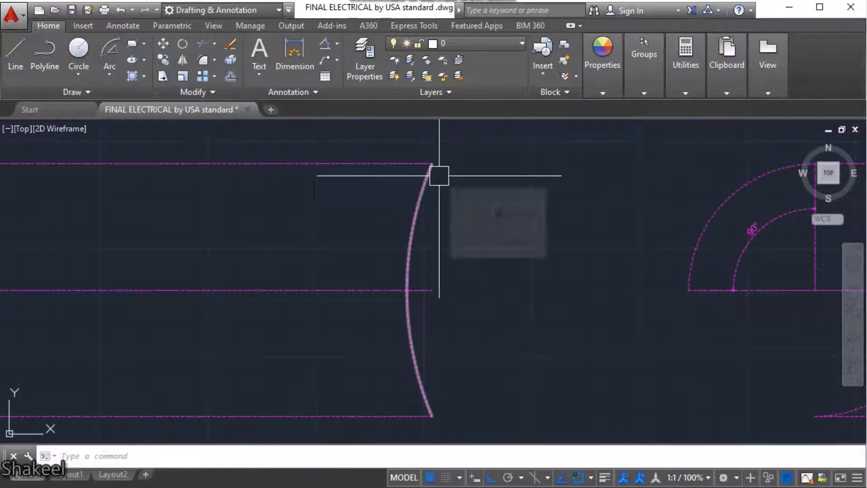
pyautogui.scroll(-4, 466, 258)
pyautogui.moveTo(598, 305); pyautogui.dragTo(481, 304, button='middle')
pyautogui.scroll(2, 492, 247)
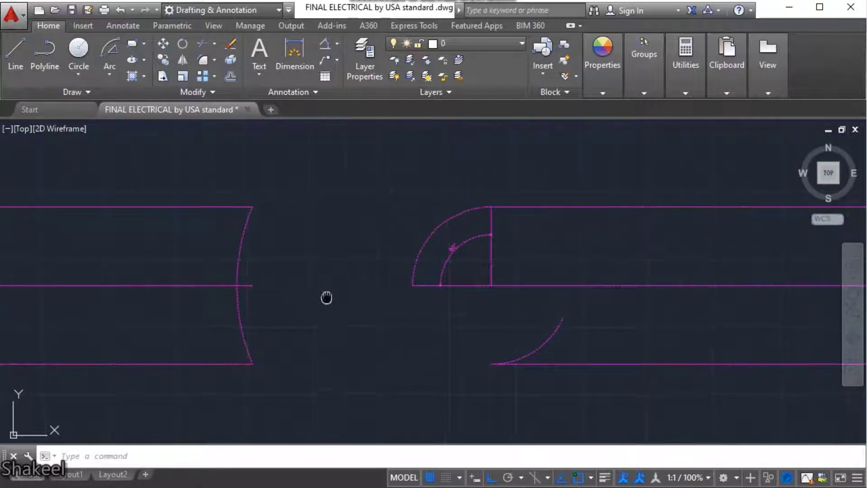
pyautogui.moveTo(327, 296); pyautogui.dragTo(362, 306, button='middle')
pyautogui.write('l')
pyautogui.press('Return')
pyautogui.click(283, 215)
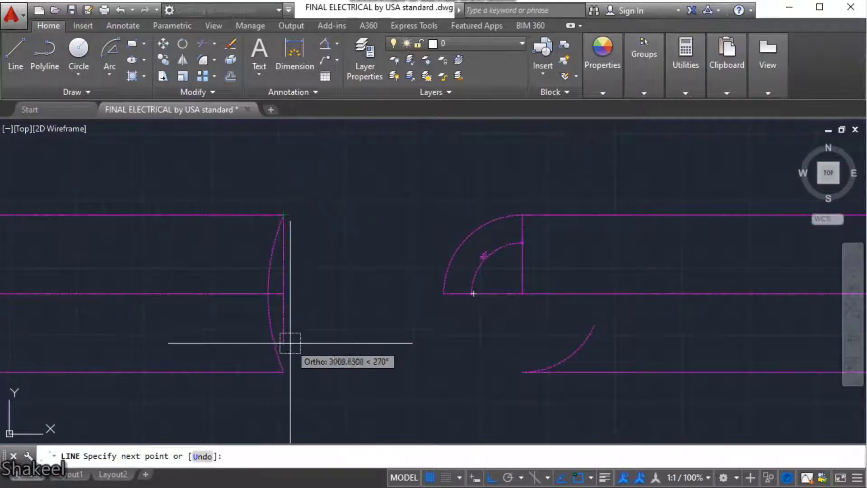
pyautogui.scroll(2, 478, 297)
pyautogui.press('Escape')
pyautogui.scroll(-4, 445, 299)
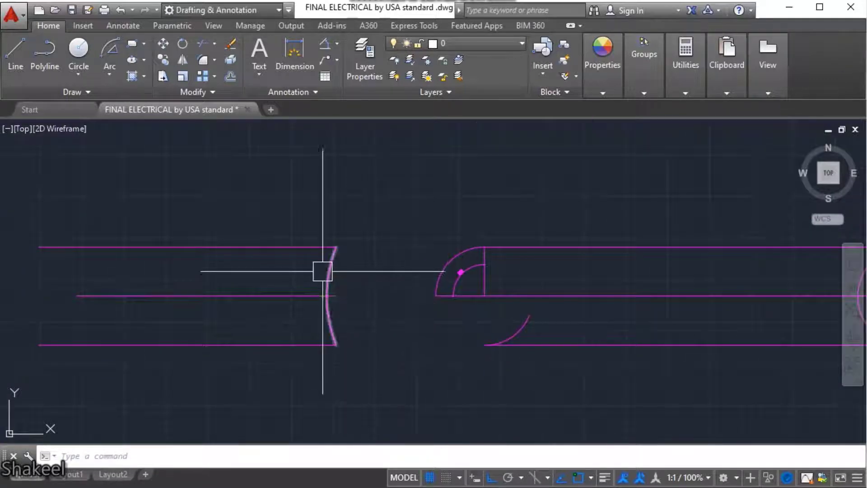
# Move the 45° arc horizontally to the left so it crosses the three lines inward from their right ends
pyautogui.click(323, 272)
pyautogui.moveTo(354, 277); pyautogui.dragTo(438, 277, button='middle')
pyautogui.write('m')
pyautogui.press('Return')
pyautogui.click(392, 362)
pyautogui.click(319, 383)
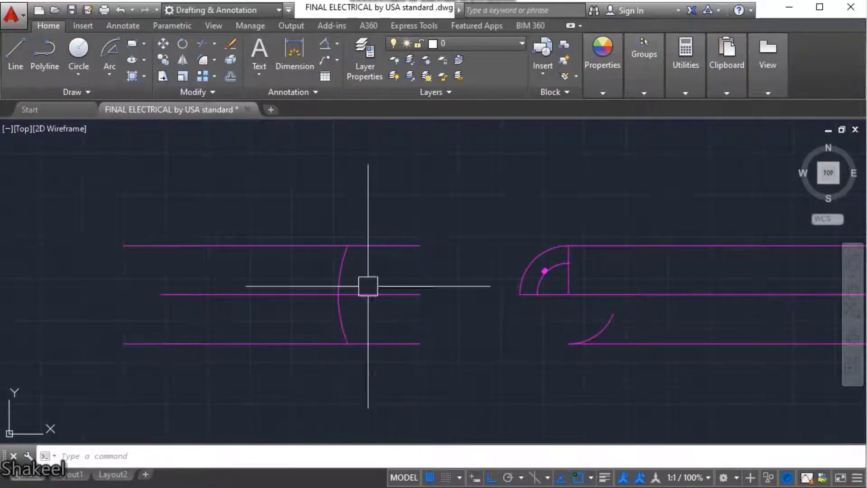
# Draw two lines joining the moved arc's upper and lower endpoints to its centre point
pyautogui.moveTo(368, 286); pyautogui.dragTo(325, 298, button='middle')
pyautogui.write('l')
pyautogui.press('Return')
pyautogui.scroll(2, 309, 239)
pyautogui.click(309, 238)
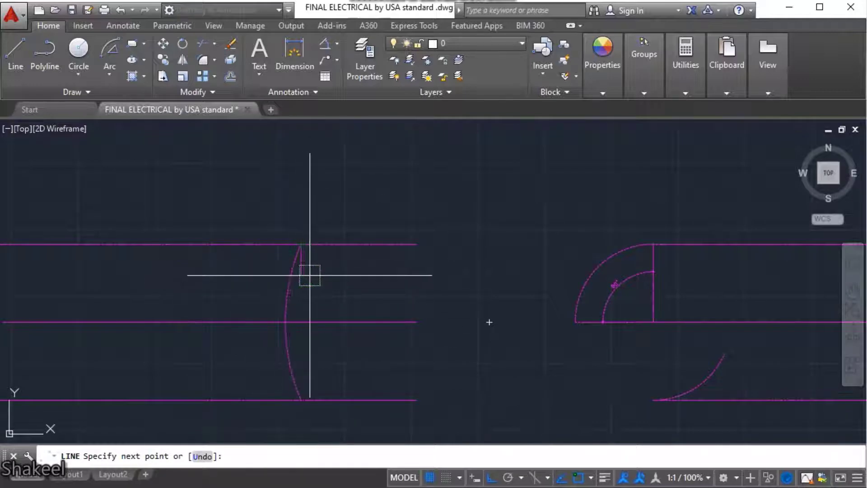
pyautogui.click(489, 321)
pyautogui.click(300, 399)
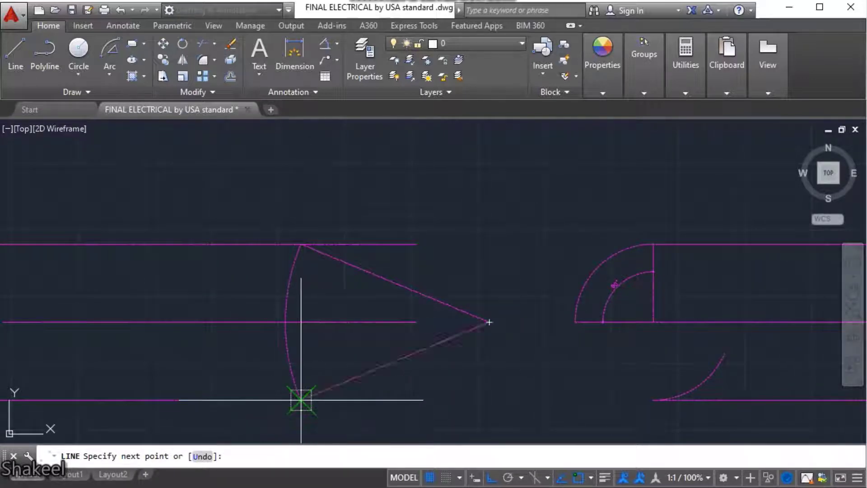
pyautogui.press('Escape')
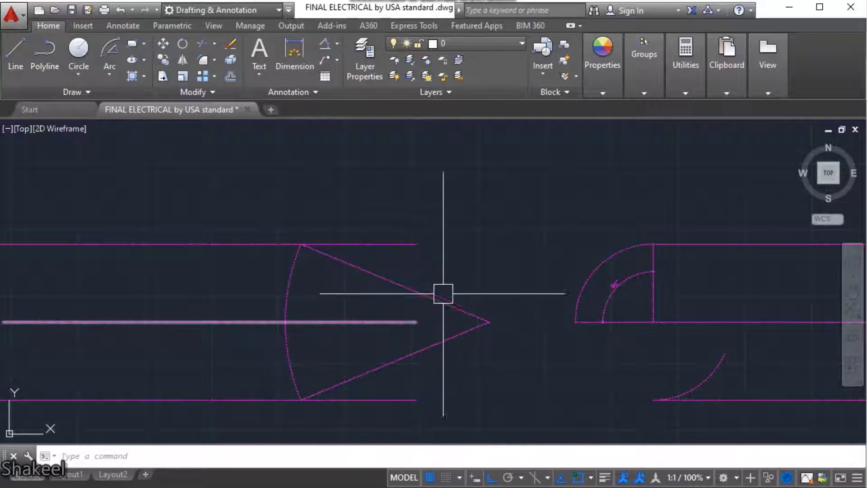
# Add an angular dimension between the two sloping radius lines, placed between the arc and its centre
pyautogui.click(336, 43)
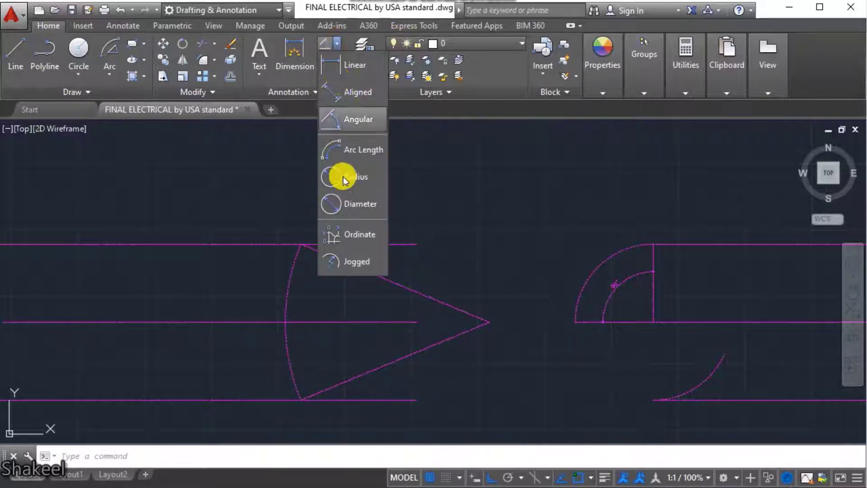
pyautogui.click(348, 128)
pyautogui.click(452, 296)
pyautogui.click(432, 347)
pyautogui.scroll(4, 397, 316)
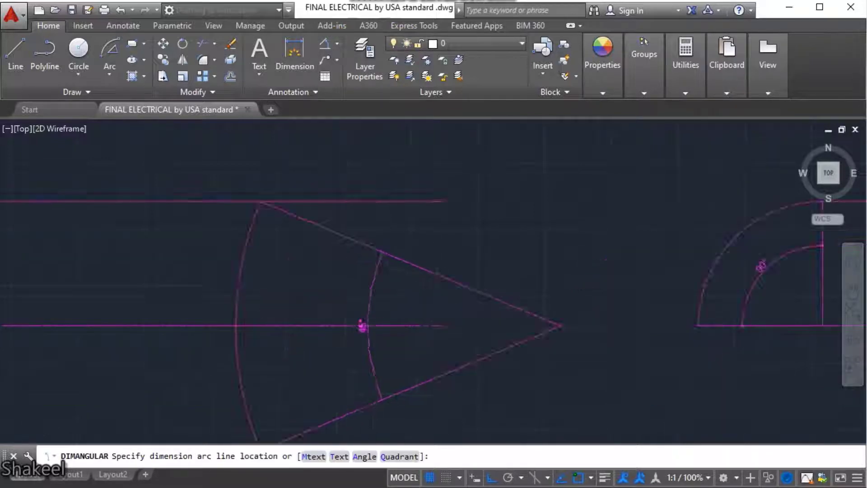
pyautogui.click(390, 294)
pyautogui.scroll(-4, 399, 304)
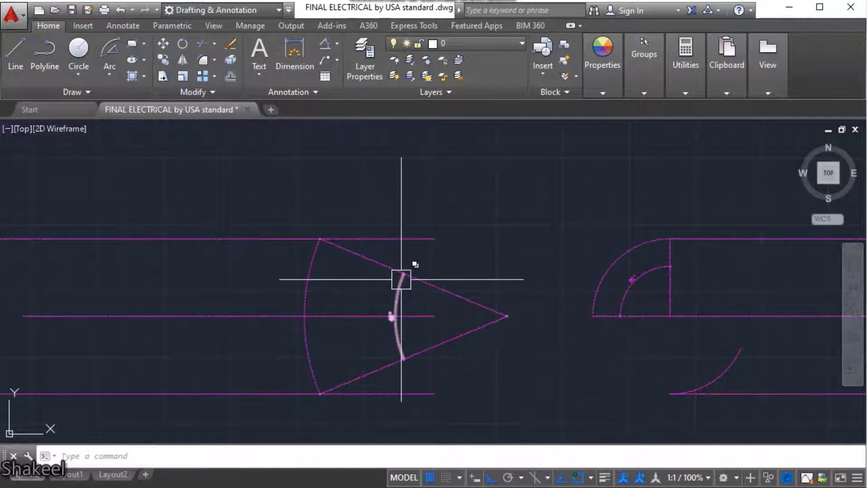
pyautogui.moveTo(401, 279)
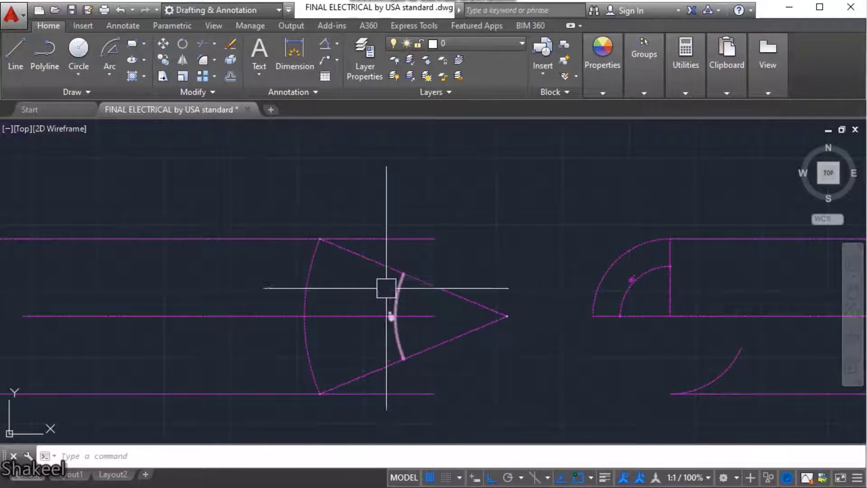
pyautogui.scroll(4, 388, 326)
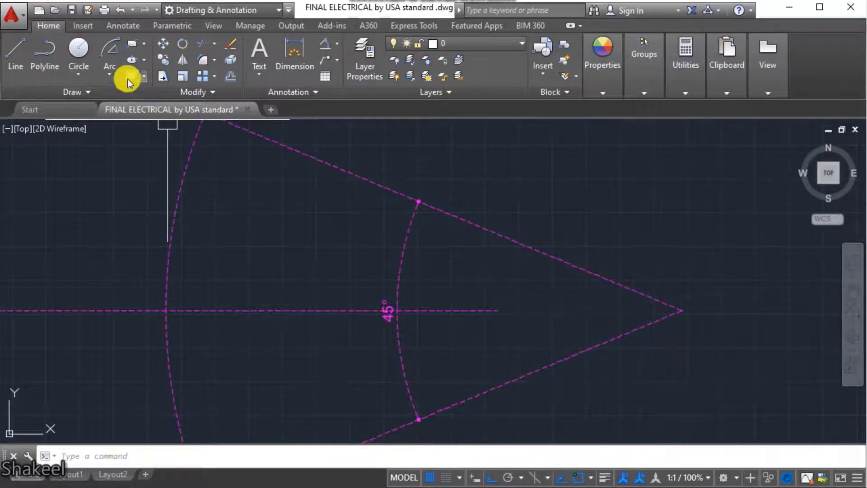
# Draw a 180° Start, End, Angle arc from the top line to the bottom line directly below, left of the 45° arc
pyautogui.click(111, 76)
pyautogui.click(153, 213)
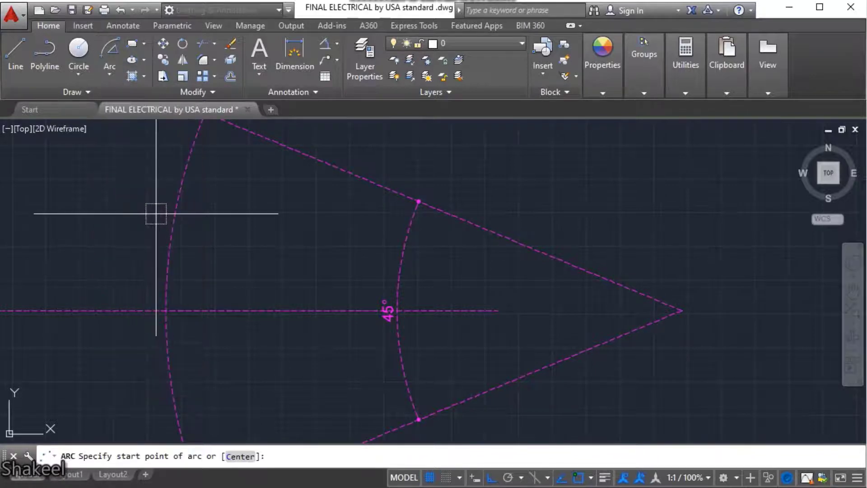
pyautogui.scroll(-5, 294, 282)
pyautogui.scroll(5, 344, 280)
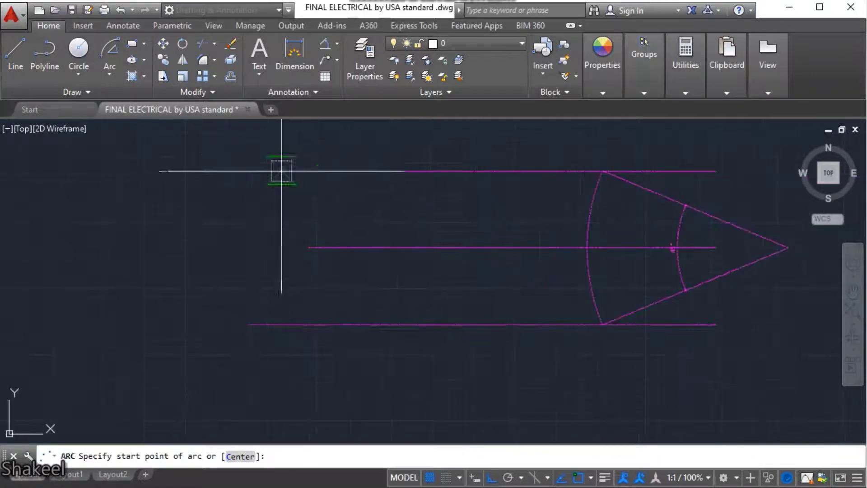
pyautogui.click(411, 171)
pyautogui.click(412, 324)
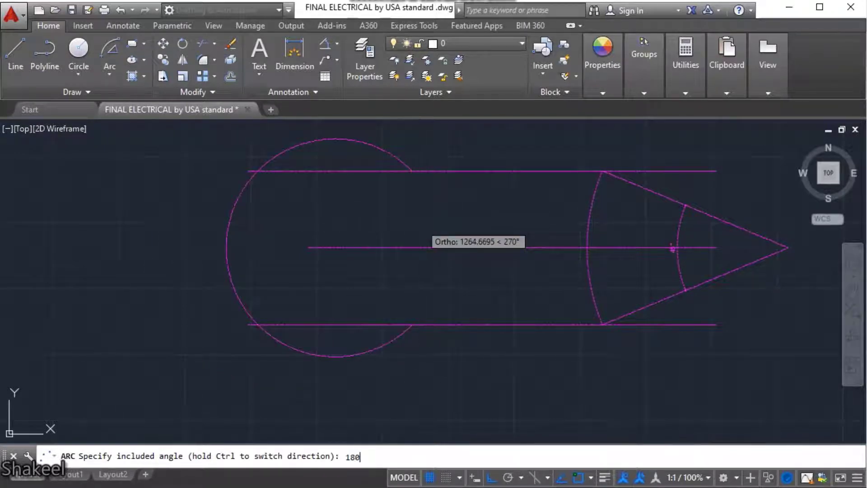
pyautogui.write('180')
pyautogui.press('Return')
# Draw a vertical line joining the semicircle's upper and lower endpoints
pyautogui.click(350, 202)
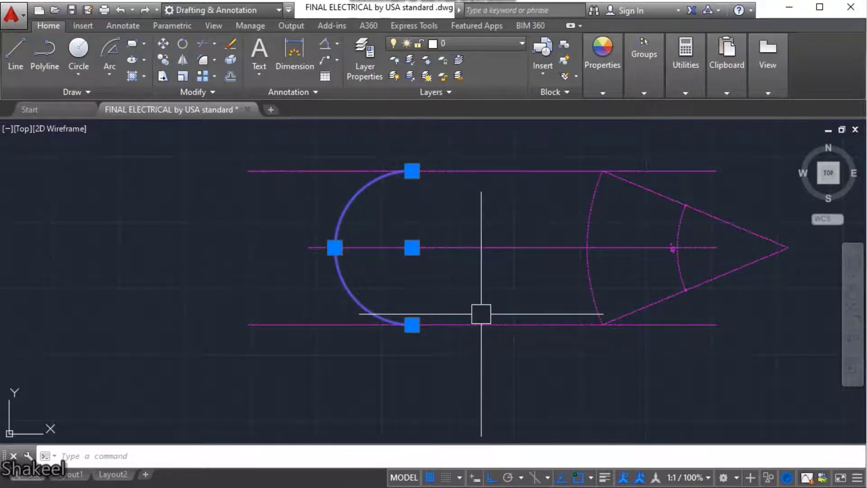
pyautogui.write('l')
pyautogui.press('Return')
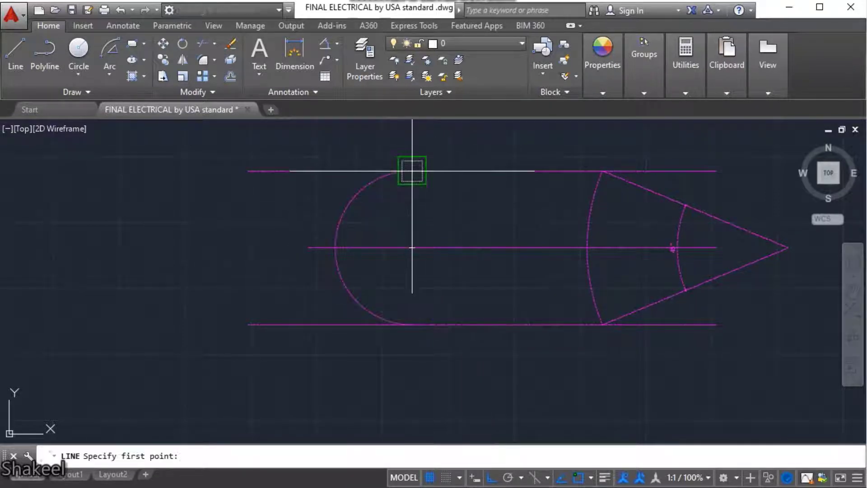
pyautogui.click(412, 170)
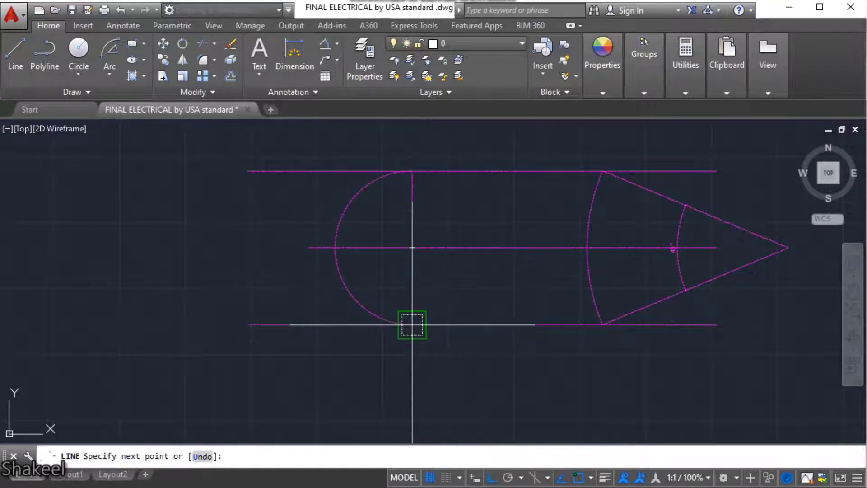
pyautogui.click(411, 324)
pyautogui.press('Escape')
pyautogui.click(336, 44)
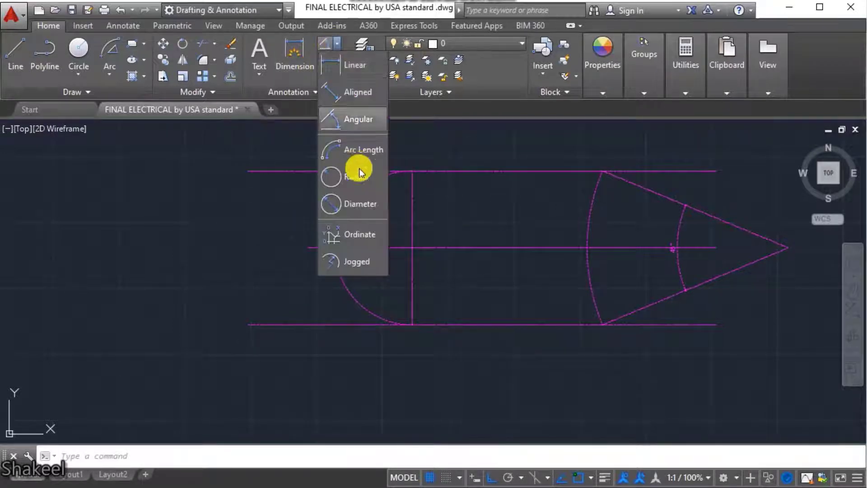
pyautogui.click(360, 121)
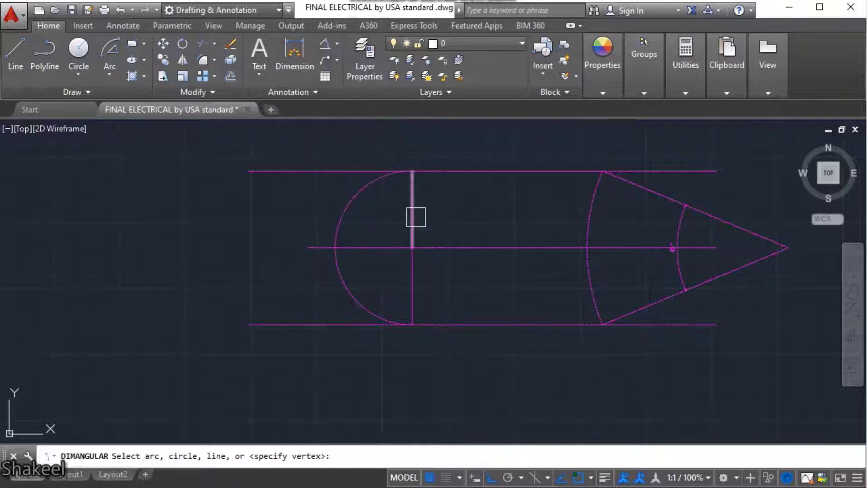
pyautogui.press('Escape')
pyautogui.scroll(3, 387, 244)
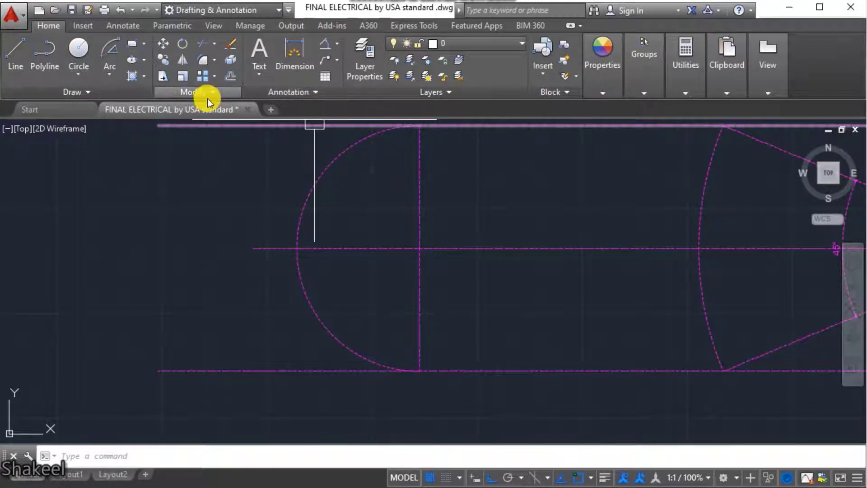
# Draw a Start, End, Direction arc from the top line's left end to the bottom line's left end, with a 180° starting tangent direction
pyautogui.click(118, 80)
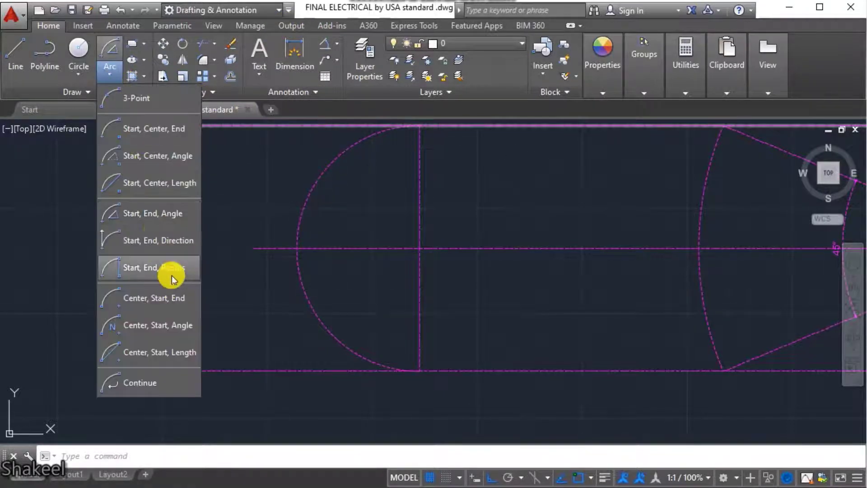
pyautogui.click(166, 245)
pyautogui.scroll(-2, 203, 267)
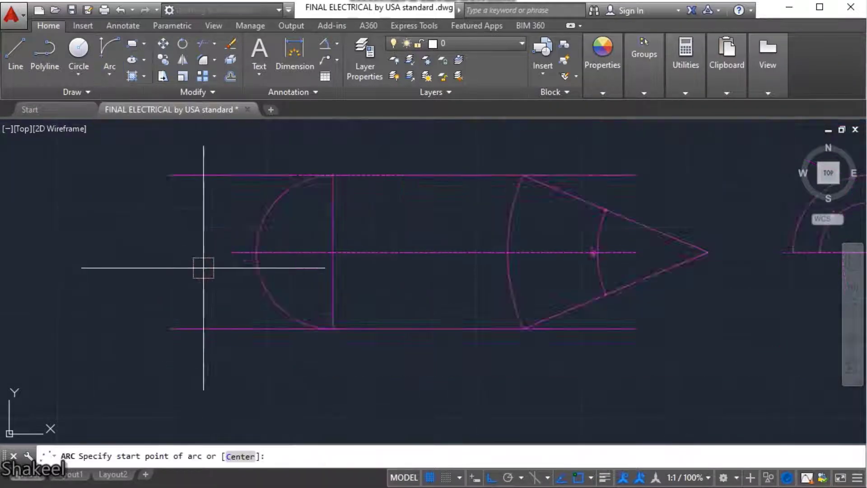
pyautogui.scroll(-1, 203, 267)
pyautogui.click(184, 217)
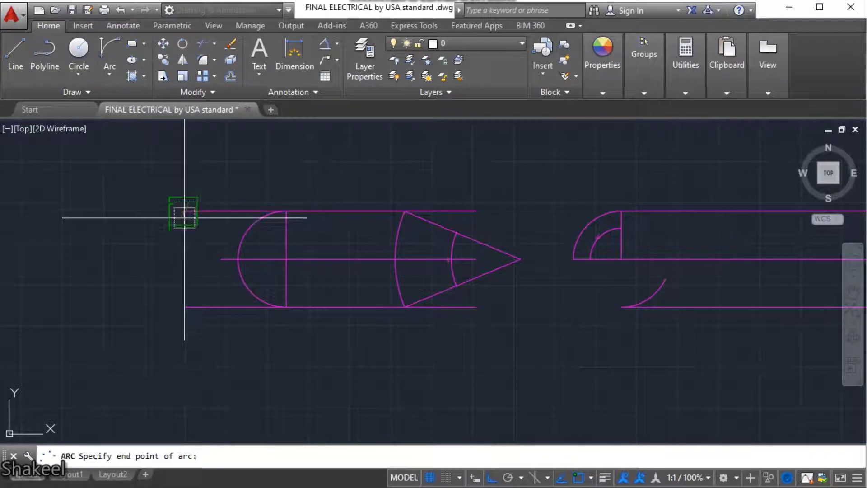
pyautogui.click(185, 307)
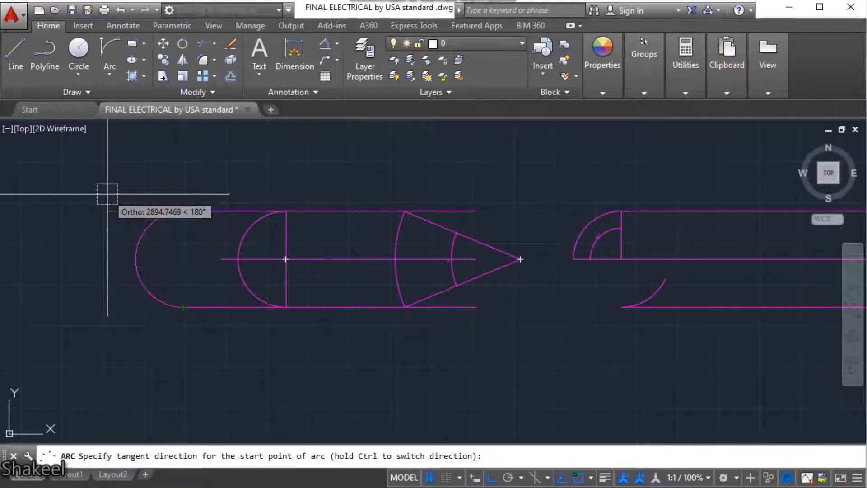
pyautogui.click(125, 211)
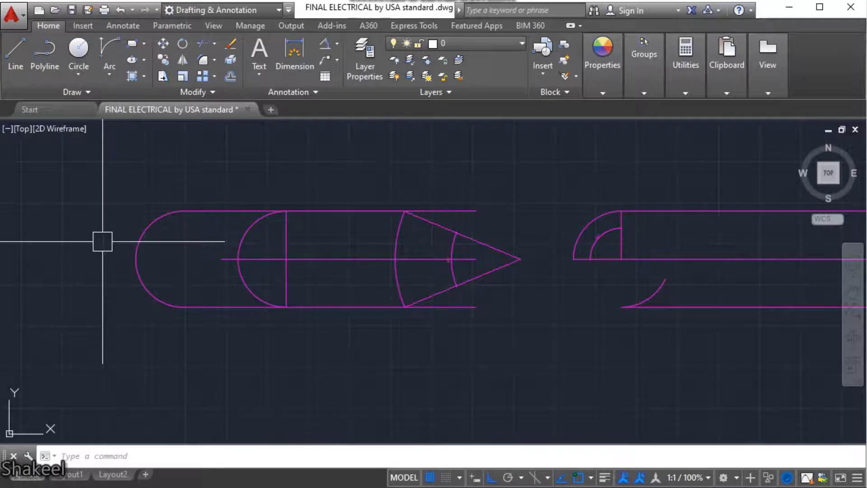
# Draw a Start, End, Radius arc of radius 2000 from the midpoint of the middle line set's top line to the bottom line directly below
pyautogui.click(110, 73)
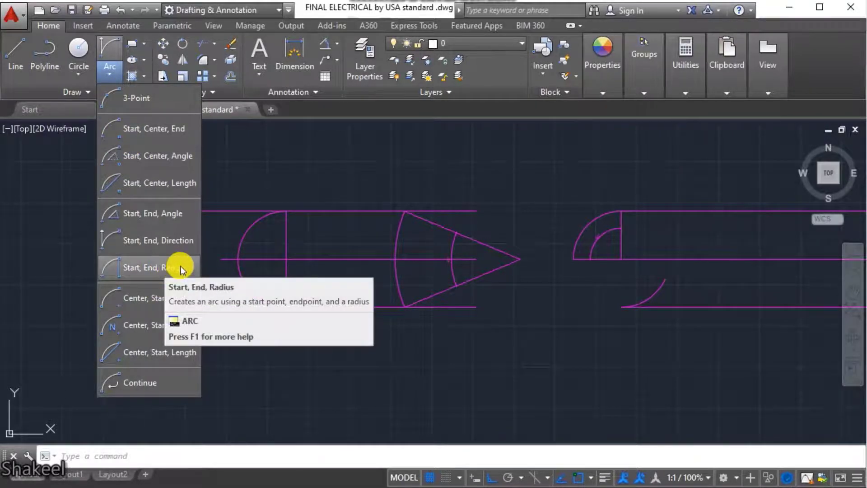
pyautogui.click(131, 268)
pyautogui.scroll(-3, 193, 280)
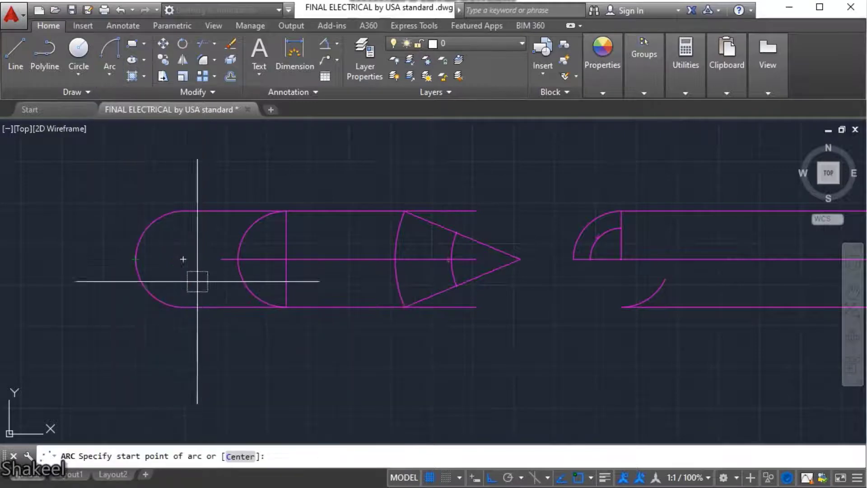
pyautogui.moveTo(543, 280); pyautogui.dragTo(348, 257, button='middle')
pyautogui.scroll(2, 368, 212)
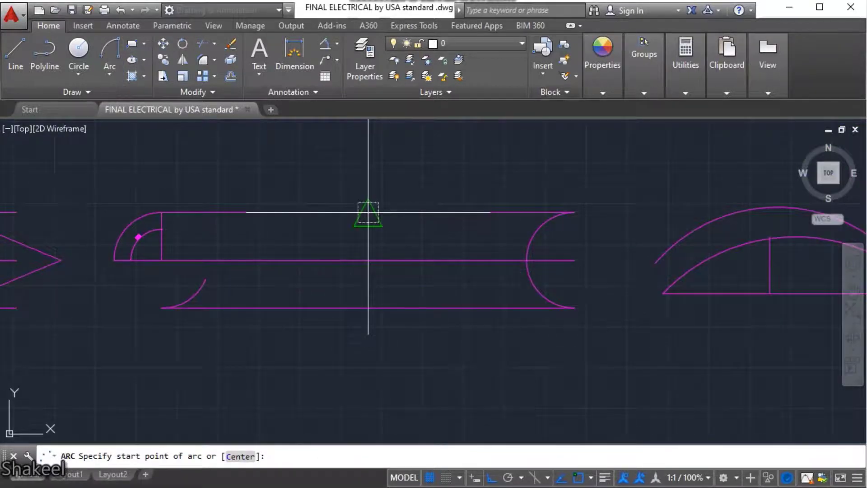
pyautogui.click(368, 212)
pyautogui.click(368, 307)
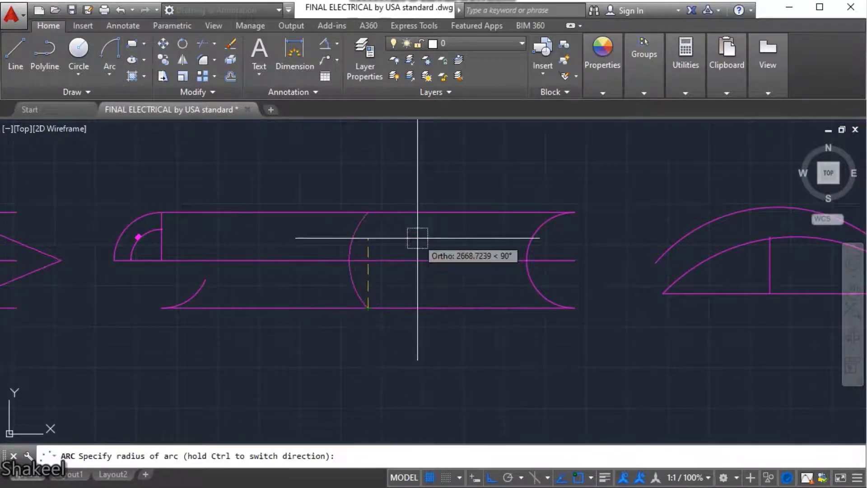
pyautogui.scroll(2, 368, 271)
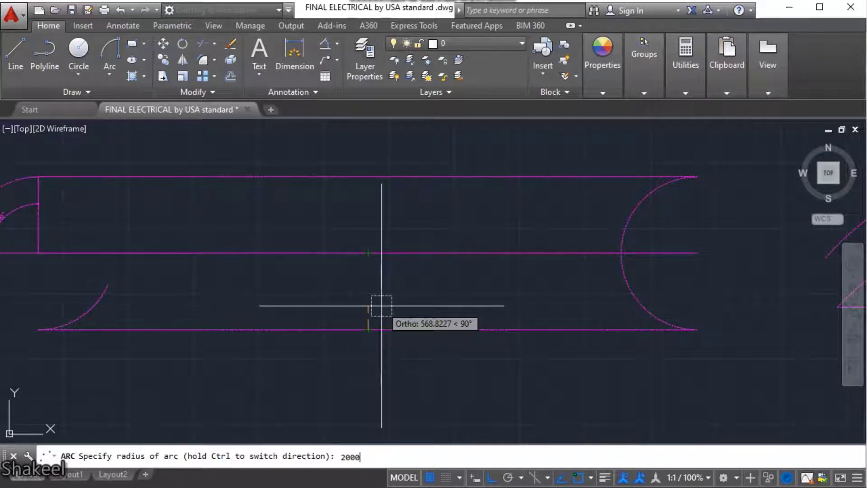
pyautogui.press('Return')
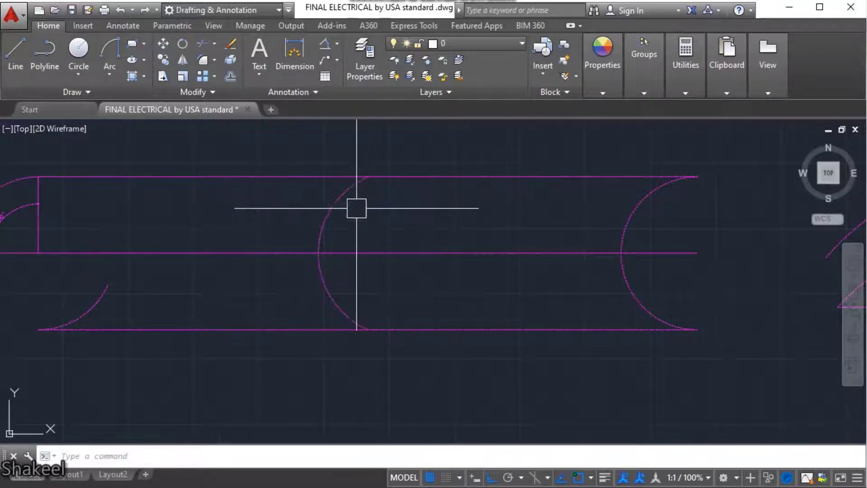
# Draw a radius line from the 2000-radius arc's upper endpoint to its centre point
pyautogui.write('l')
pyautogui.press('Return')
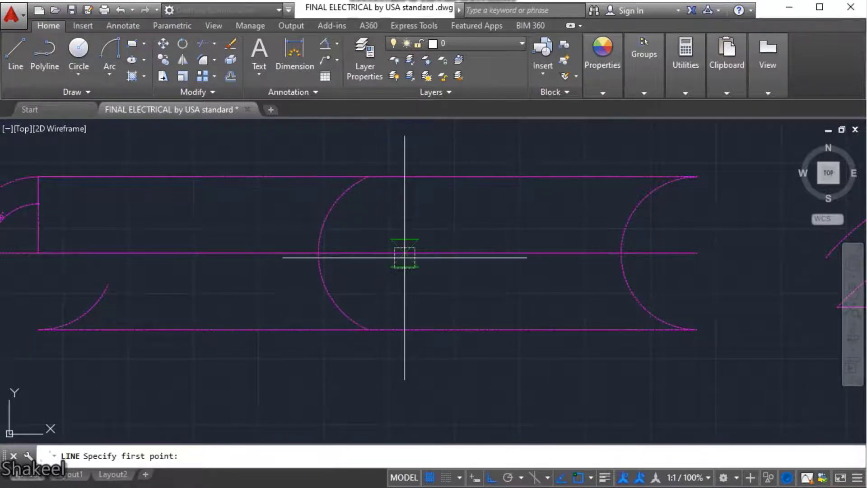
pyautogui.click(368, 177)
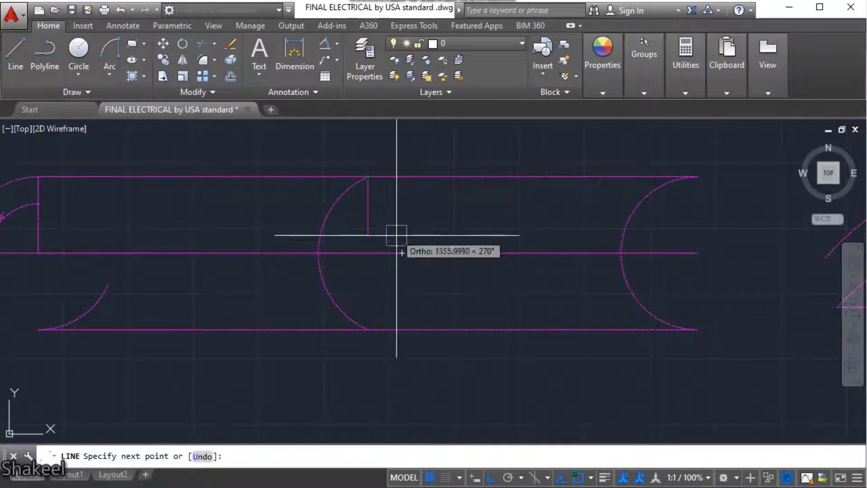
pyautogui.click(403, 247)
pyautogui.press('Return')
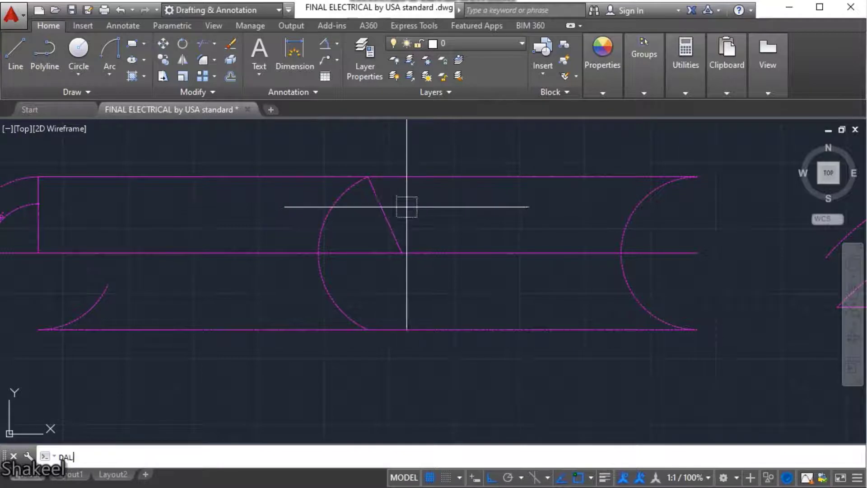
# Add an aligned dimension to the sloping radius line, placed on the side away from the arc
pyautogui.write('DAL')
pyautogui.press('Return')
pyautogui.press('Return')
pyautogui.scroll(2, 393, 189)
pyautogui.click(376, 210)
pyautogui.click(414, 213)
pyautogui.scroll(4, 416, 221)
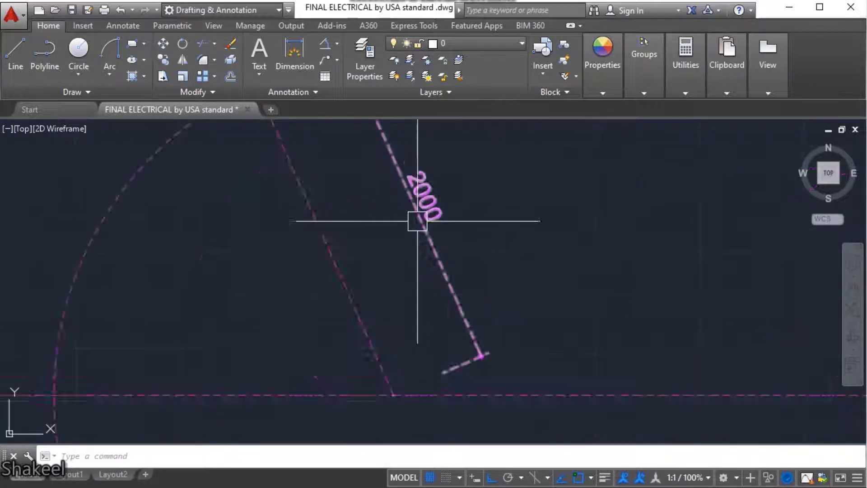
pyautogui.scroll(-2, 424, 239)
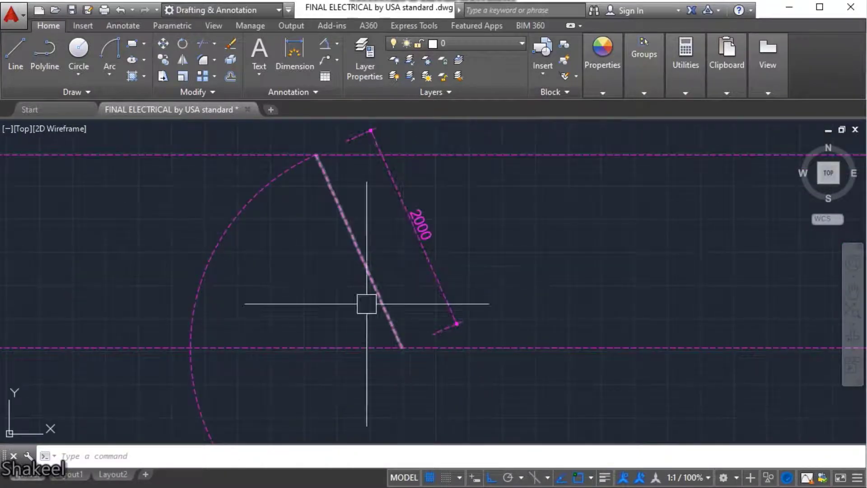
pyautogui.scroll(-4, 335, 227)
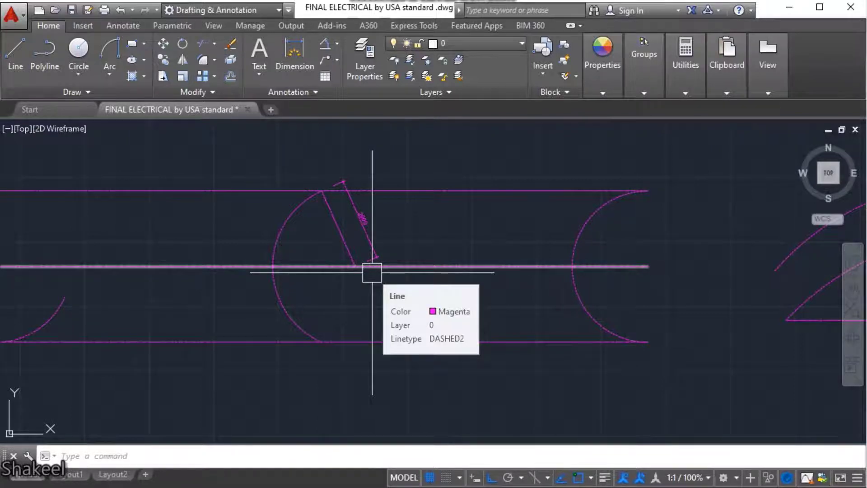
# Draw a Center, Start, End arc centred on the middle line's left end in the left line set, from the top line to the bottom line
pyautogui.click(109, 70)
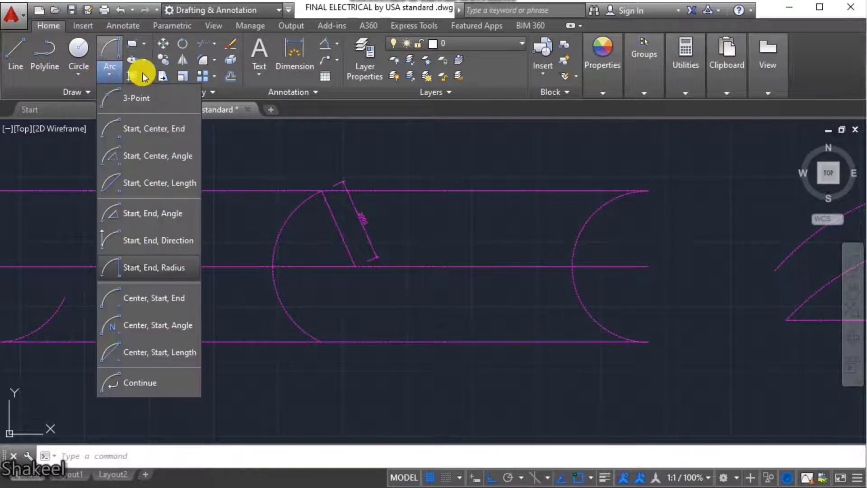
pyautogui.click(144, 303)
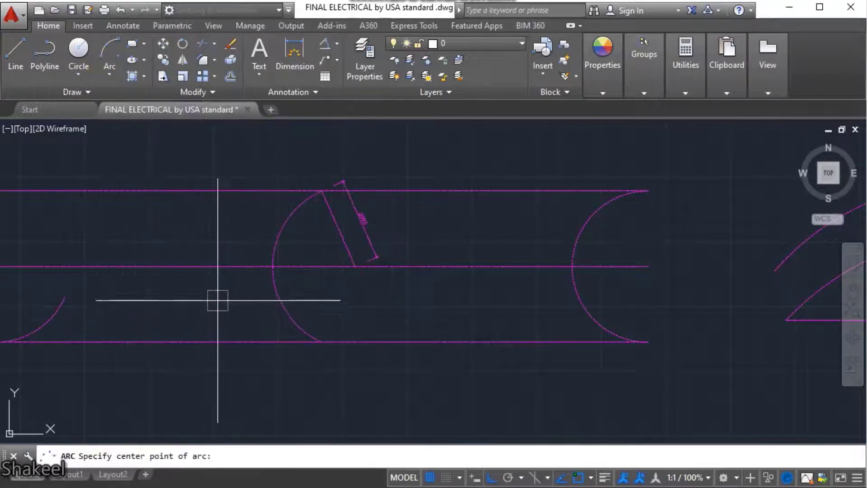
pyautogui.scroll(-5, 302, 310)
pyautogui.scroll(4, 325, 290)
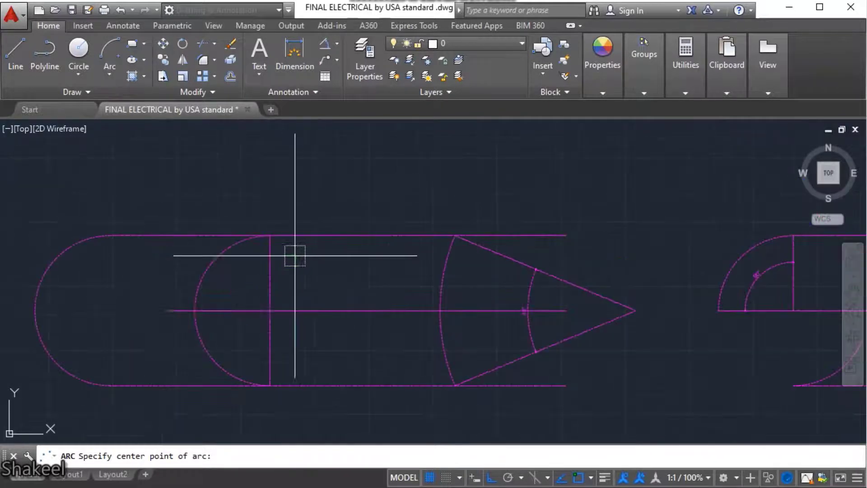
pyautogui.scroll(-2, 234, 310)
pyautogui.scroll(2, 291, 248)
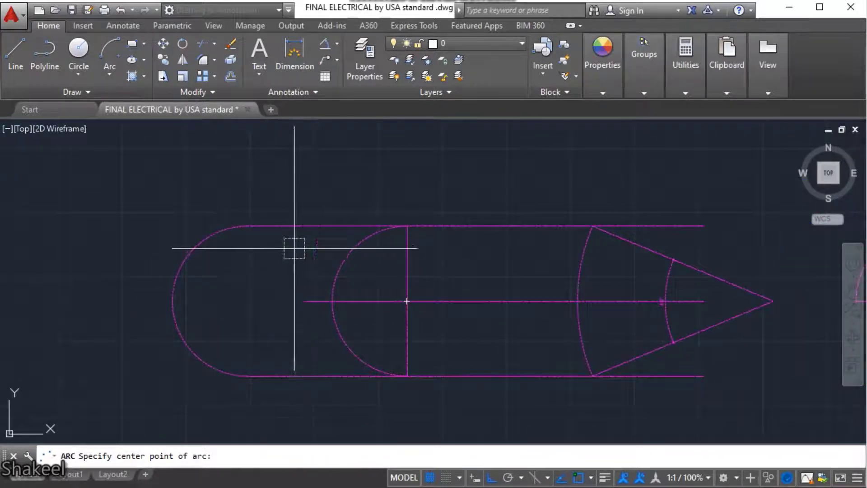
pyautogui.click(305, 301)
pyautogui.click(306, 226)
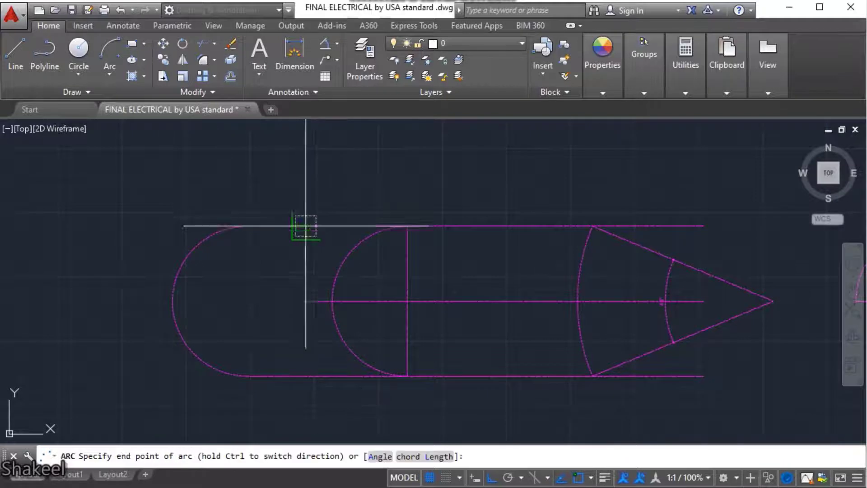
pyautogui.click(302, 377)
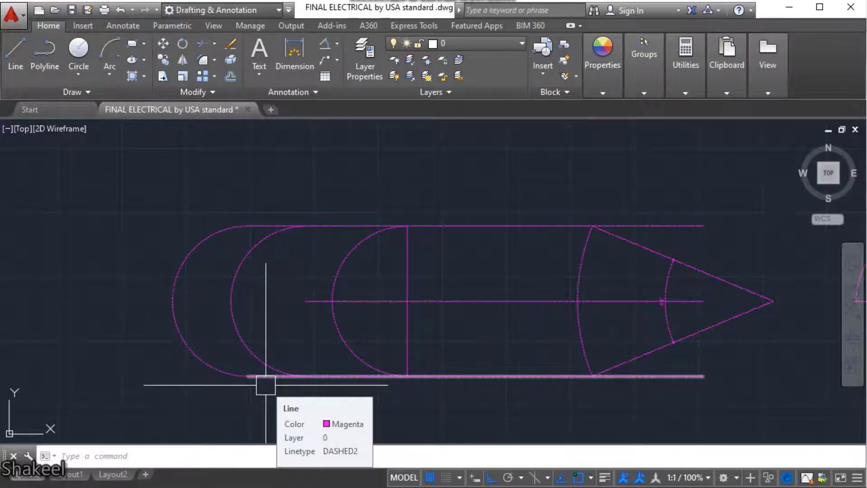
# Draw a 90° Center, Start, Angle arc centred on the middle line between the semicircle and the 45° arc, starting on the top line directly above
pyautogui.click(109, 75)
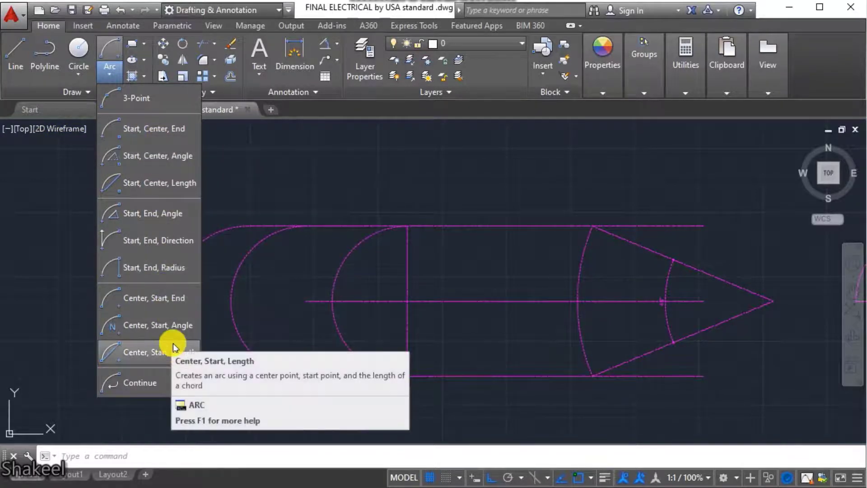
pyautogui.click(171, 324)
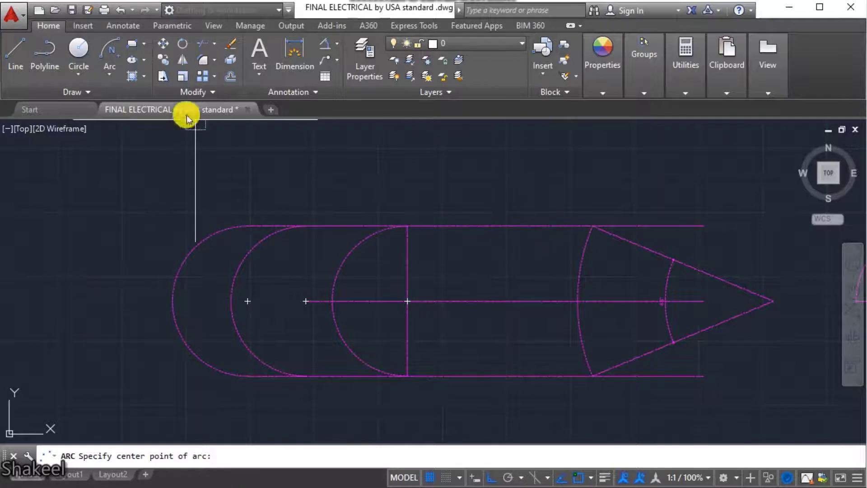
pyautogui.click(109, 73)
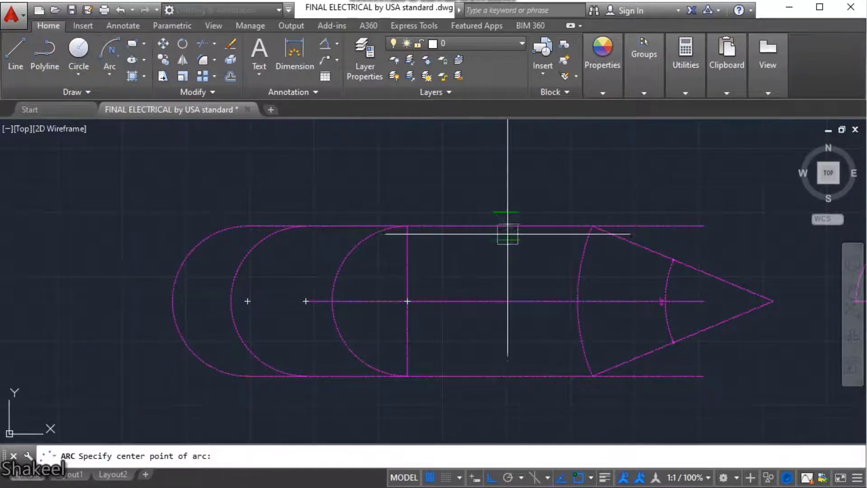
pyautogui.click(494, 301)
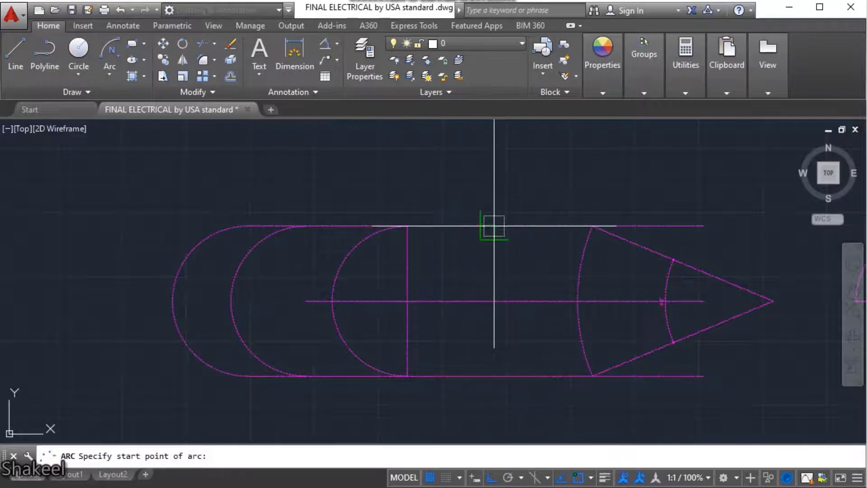
pyautogui.click(494, 226)
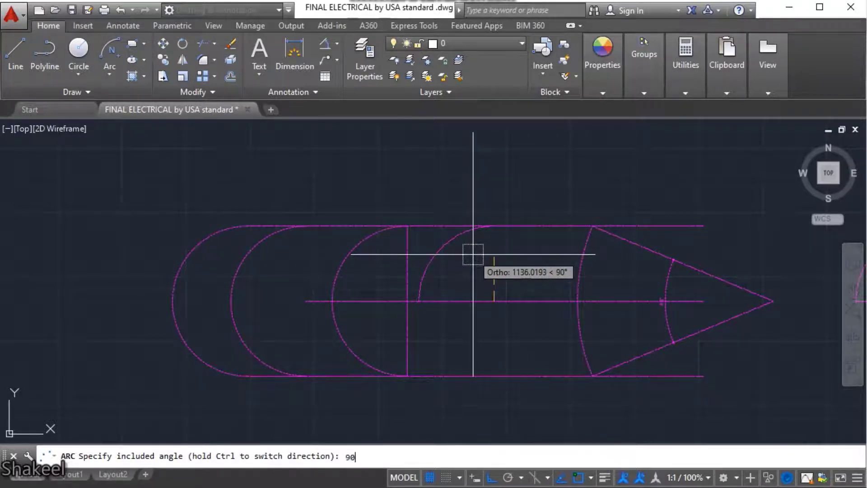
pyautogui.press('Return')
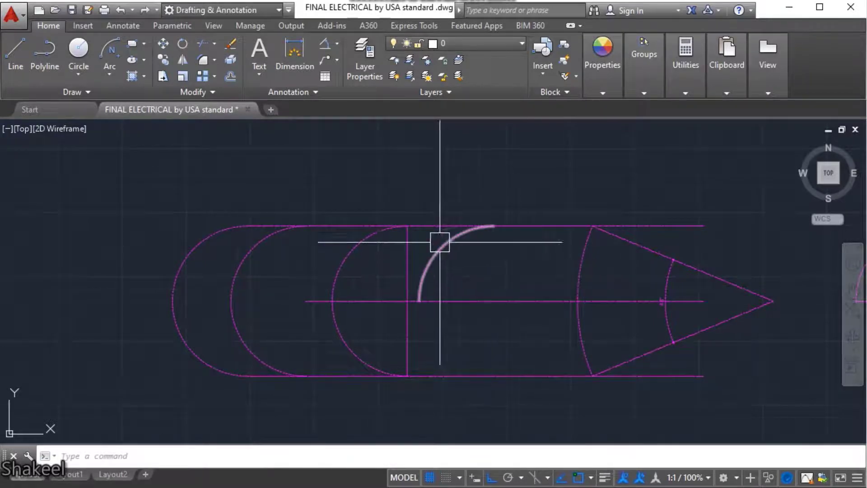
pyautogui.click(112, 78)
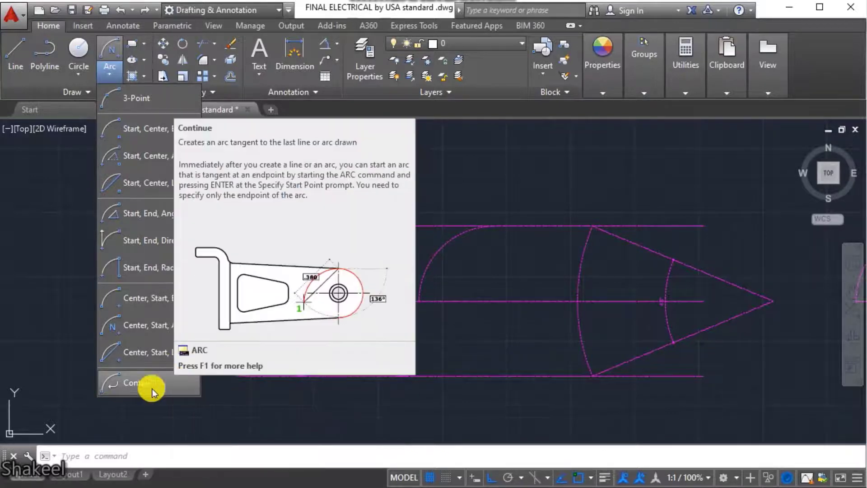
pyautogui.click(137, 383)
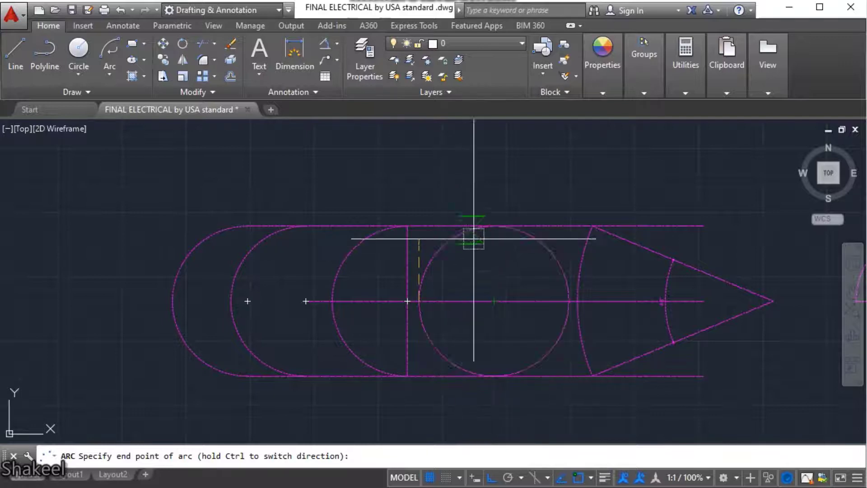
pyautogui.click(109, 75)
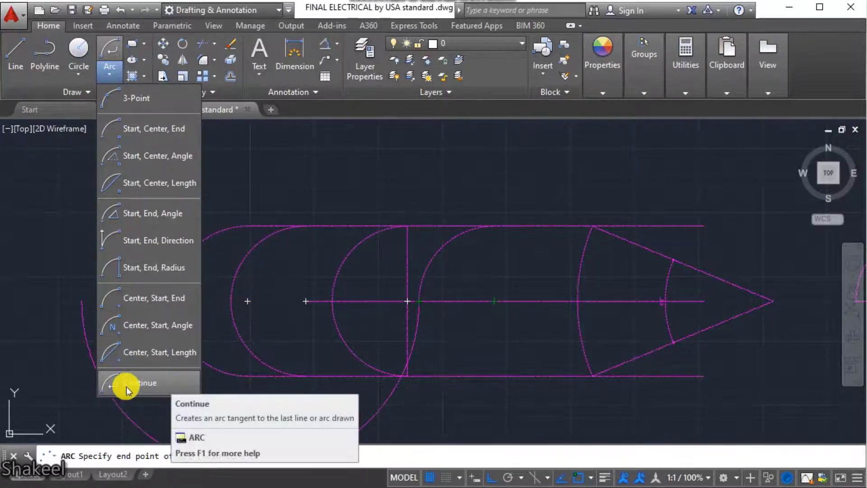
pyautogui.click(407, 352)
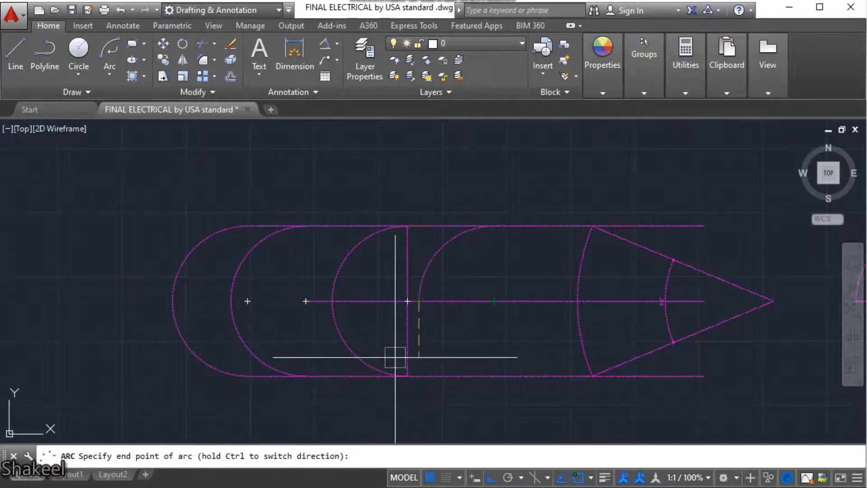
pyautogui.click(432, 342)
# Draw a 270° Center, Start, Angle arc centred on the middle line's left end, starting on the top line directly above
pyautogui.press('Return')
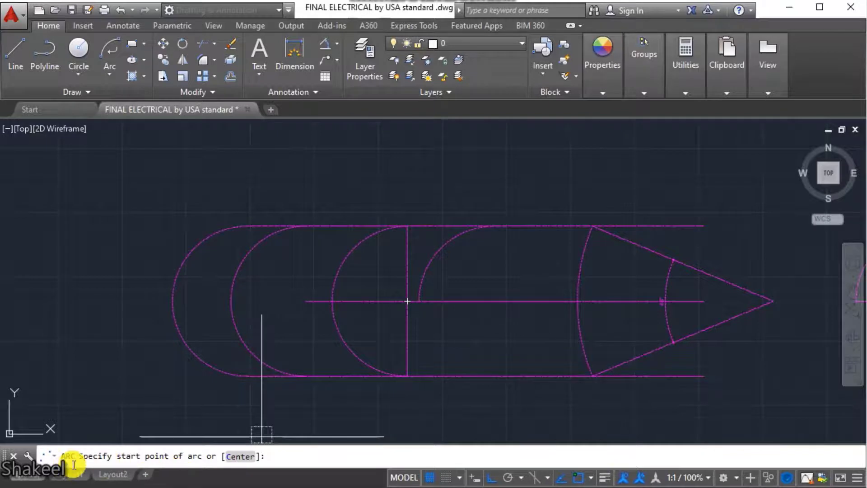
pyautogui.click(234, 457)
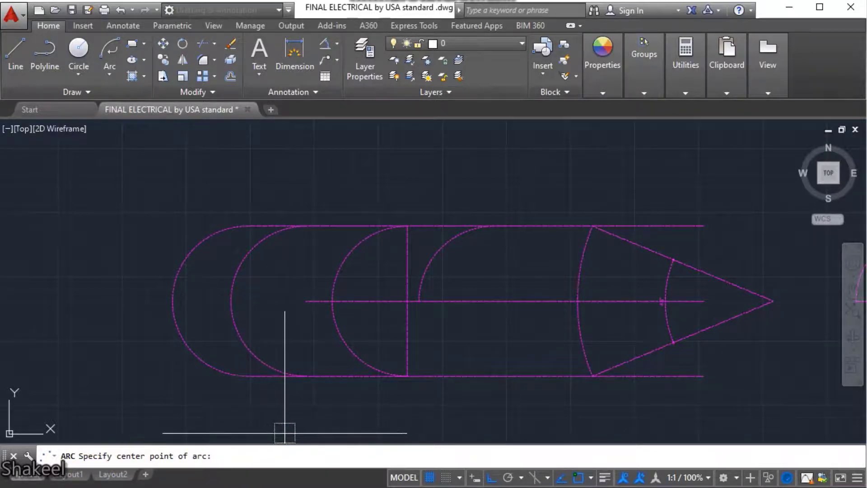
pyautogui.click(306, 301)
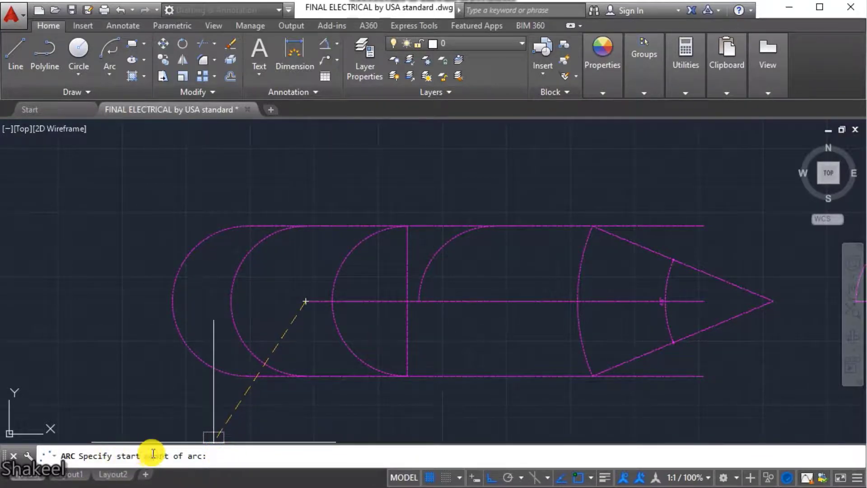
pyautogui.click(306, 225)
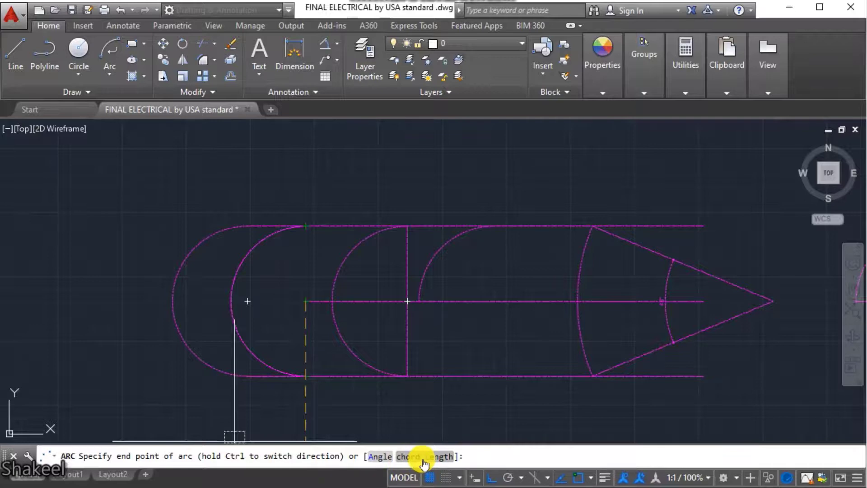
pyautogui.click(381, 456)
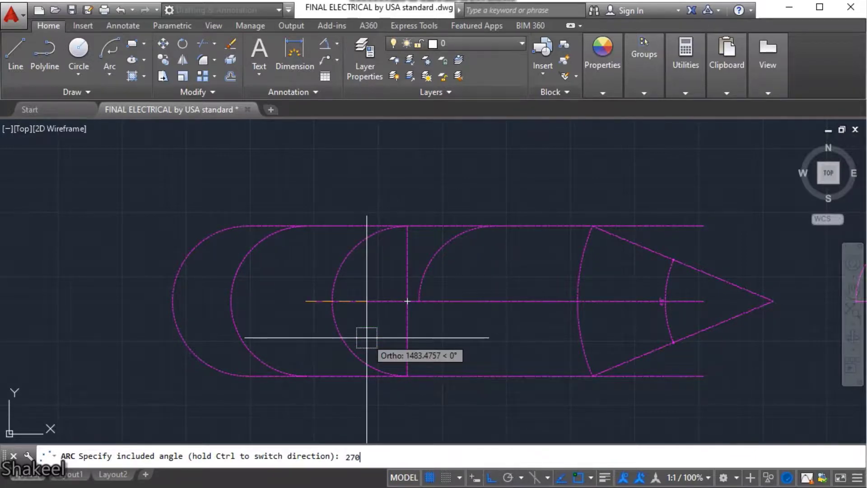
pyautogui.press('Return')
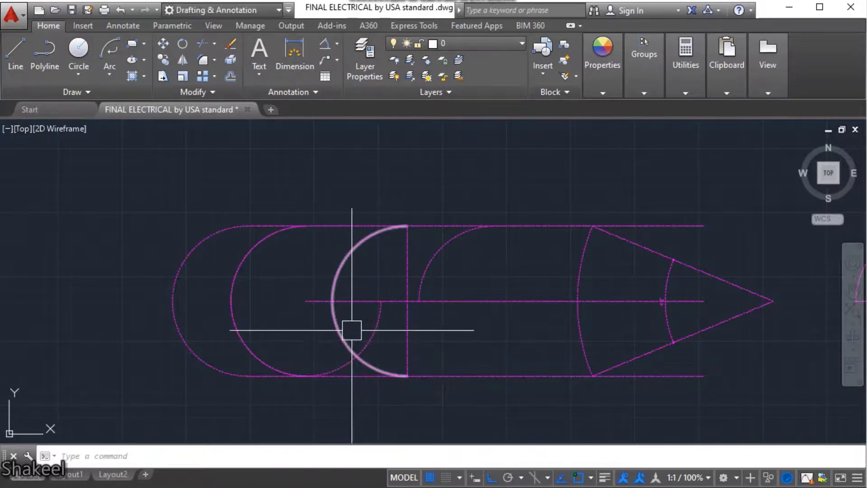
pyautogui.click(363, 341)
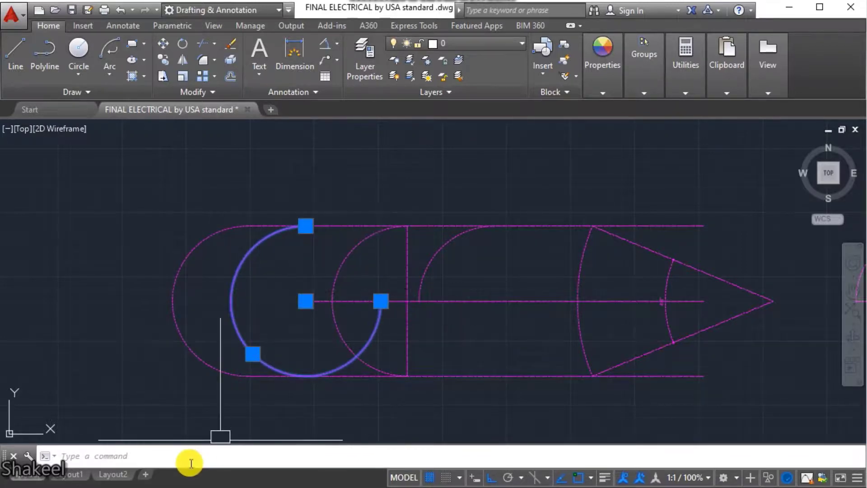
pyautogui.press('Return')
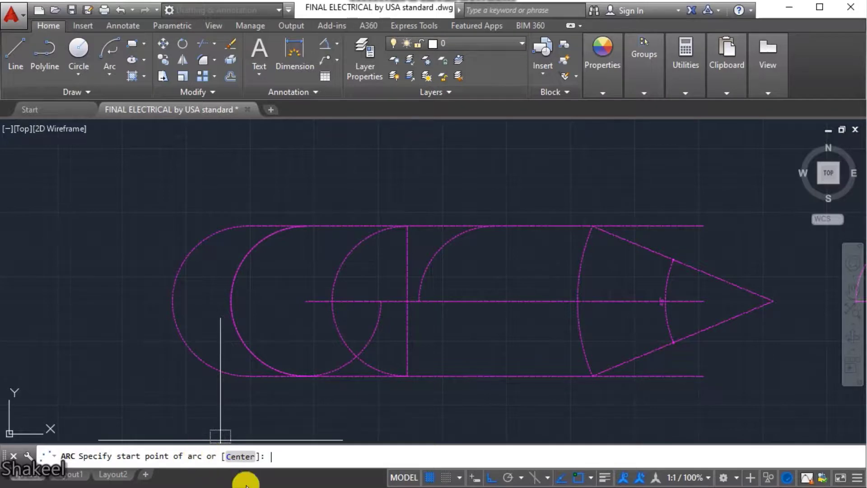
pyautogui.moveTo(258, 428); pyautogui.dragTo(462, 462, button='middle')
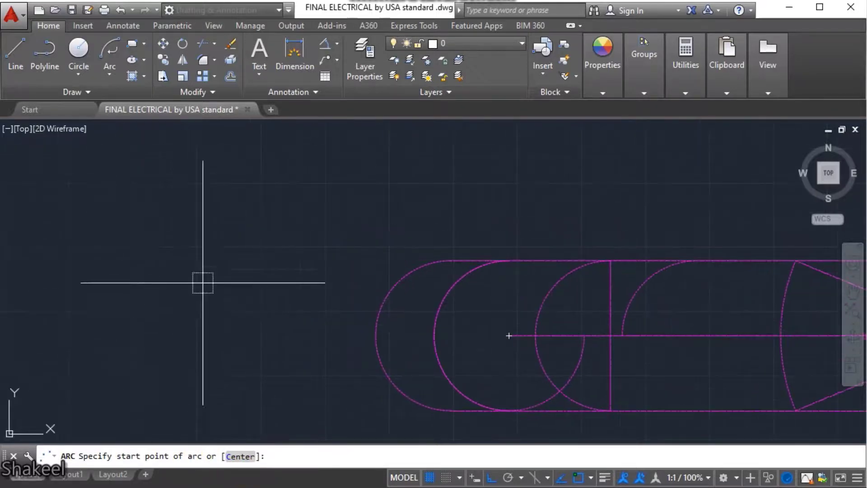
pyautogui.click(200, 258)
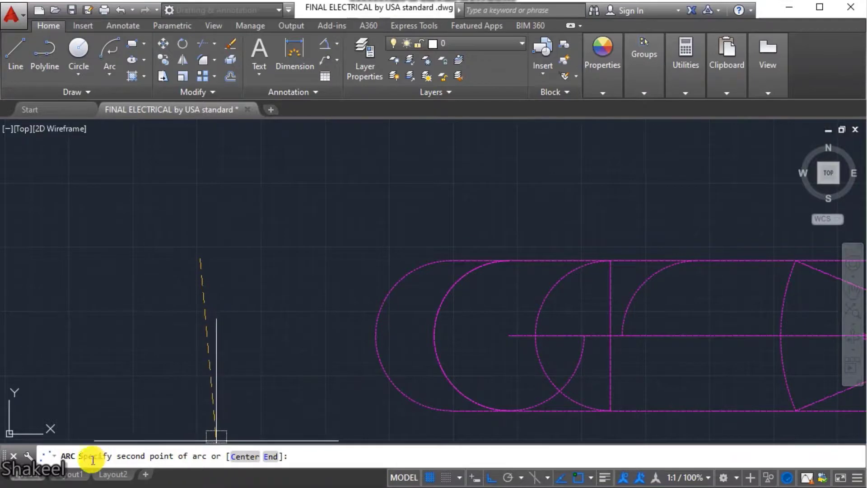
pyautogui.click(273, 460)
pyautogui.click(199, 400)
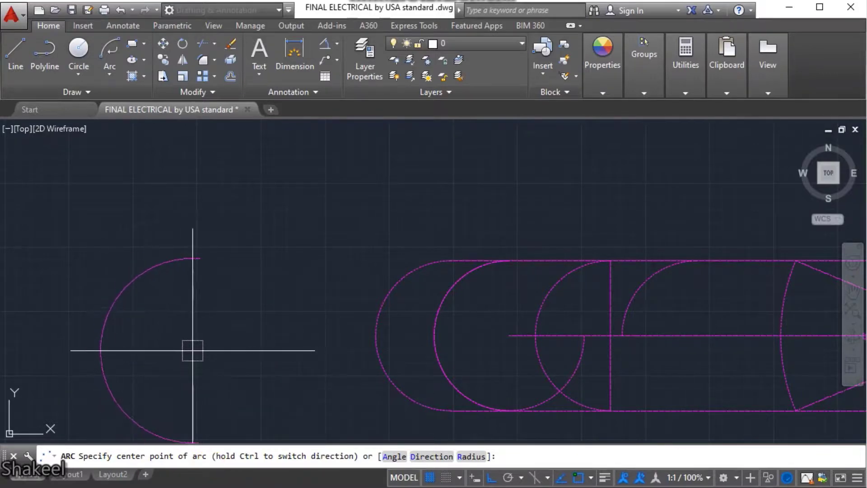
pyautogui.scroll(-2, 199, 356)
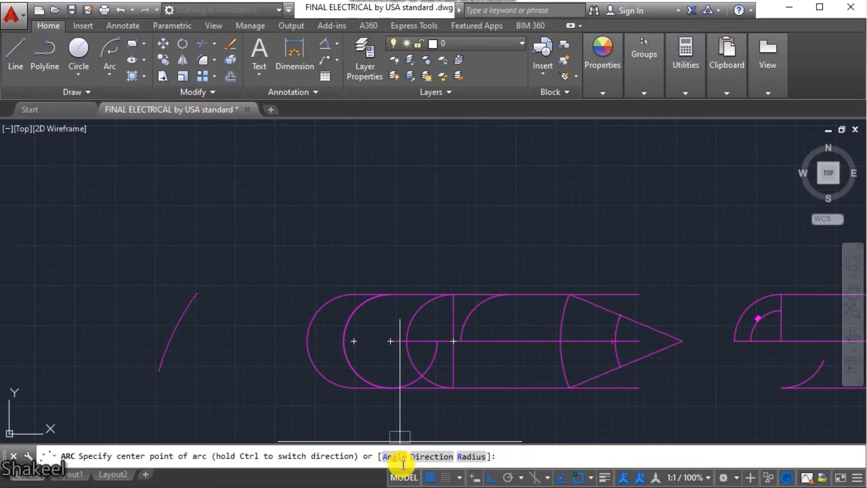
pyautogui.press('Escape')
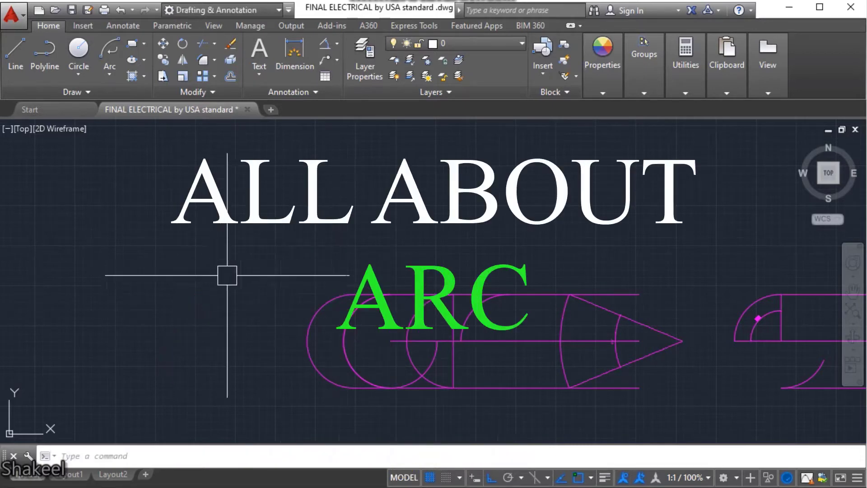